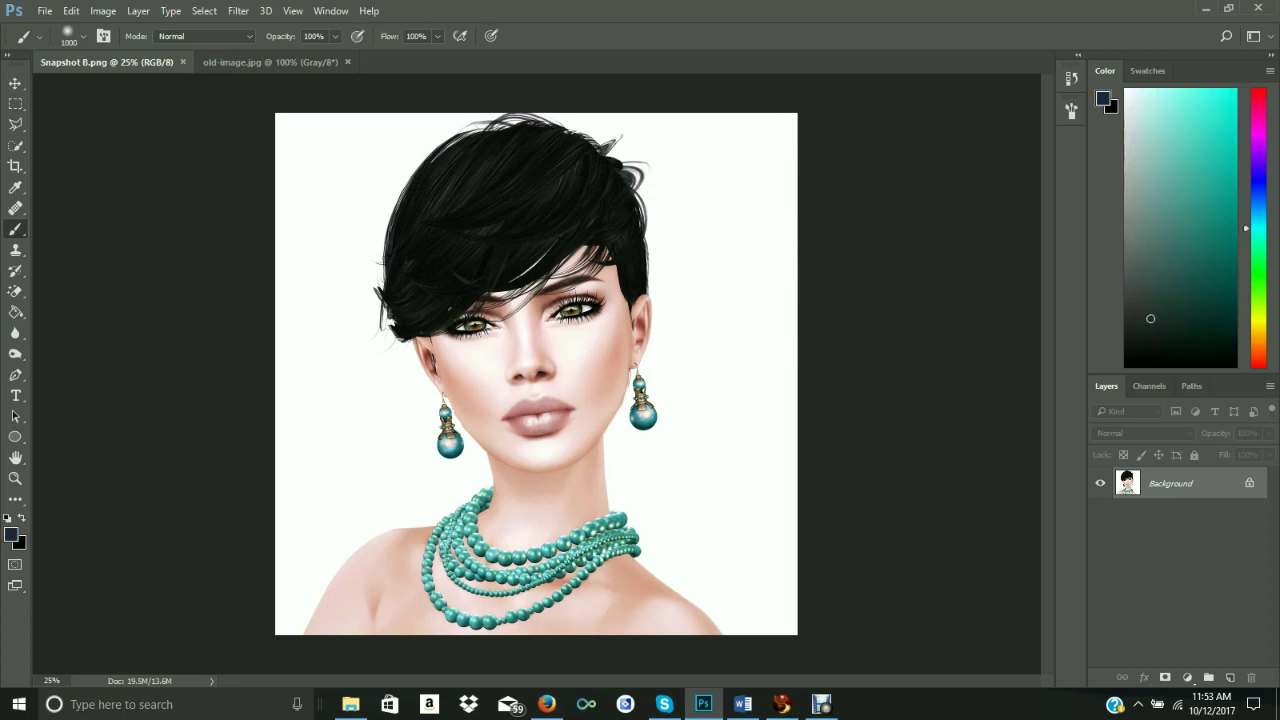
- Choose a dark teal as the foreground color
{"action": "left_click", "coordinate": [1219, 258]}
{"action": "left_click", "coordinate": [1220, 291]}
{"action": "left_click", "coordinate": [1176, 283]}
{"action": "left_click", "coordinate": [1214, 281]}
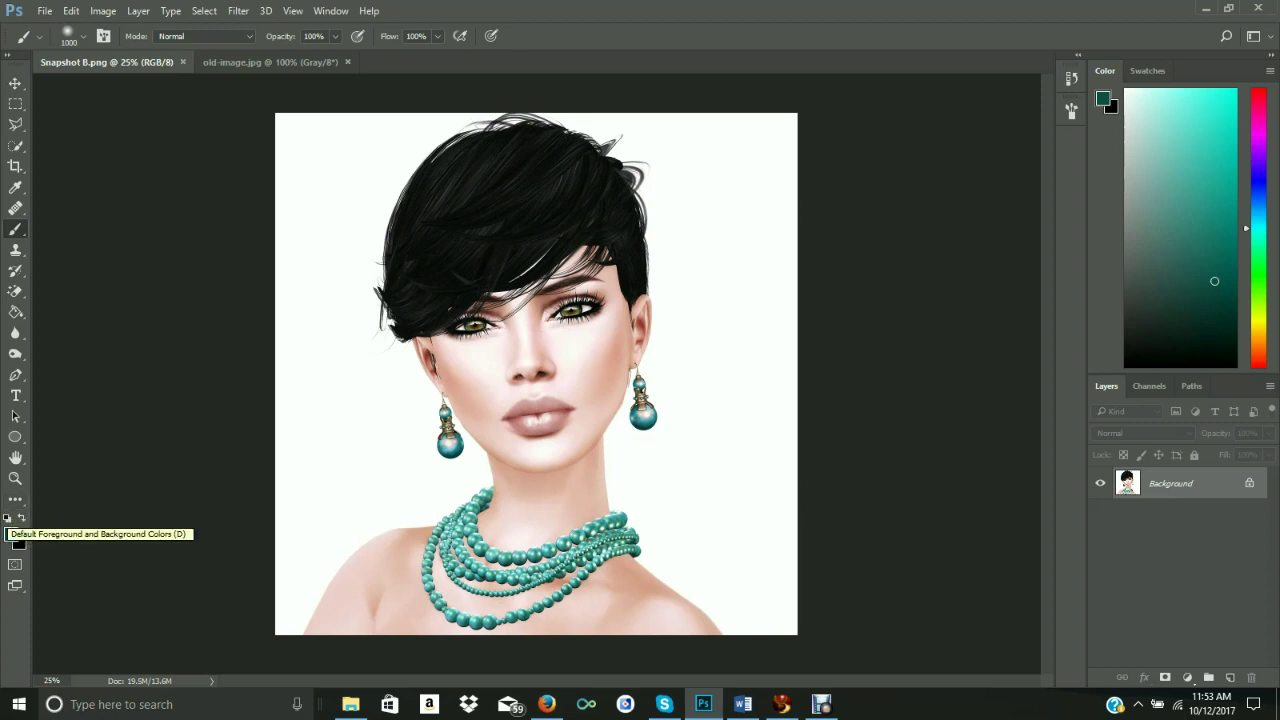
- Restore the default foreground and background colors and paint one soft black spot at the portrait's right edge, beside the neck
{"action": "left_click", "coordinate": [7, 518]}
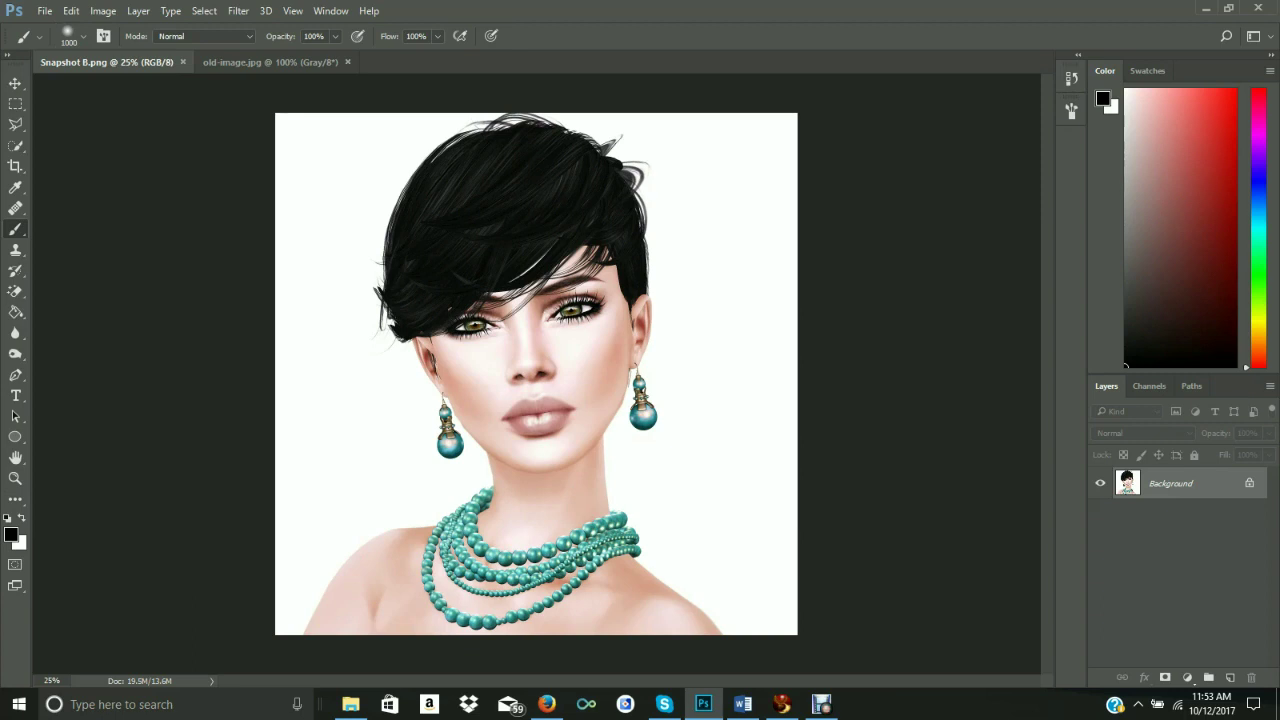
{"action": "left_click", "coordinate": [798, 461]}
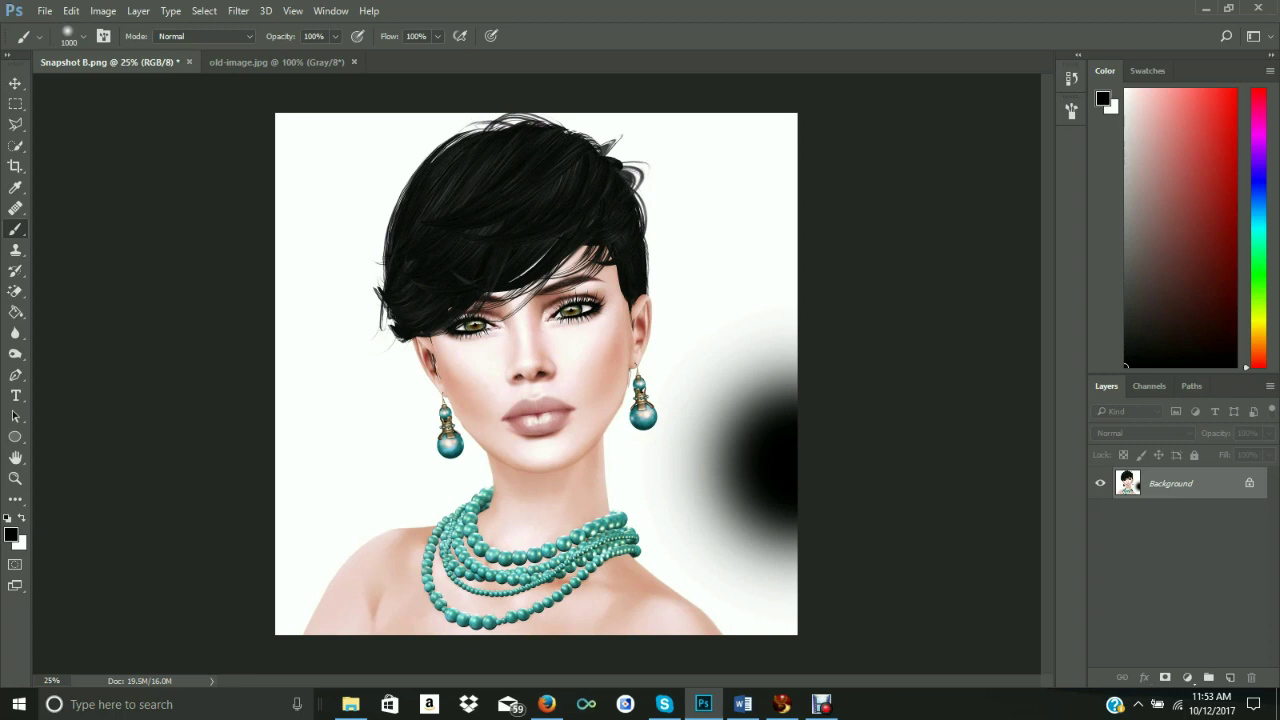
- Swap the foreground color to white and paint over the black spot to blend it into the white background
{"action": "key", "text": "x"}
{"action": "left_click", "coordinate": [752, 465]}
{"action": "left_click", "coordinate": [782, 492]}
{"action": "left_click", "coordinate": [778, 552]}
{"action": "left_click", "coordinate": [752, 450]}
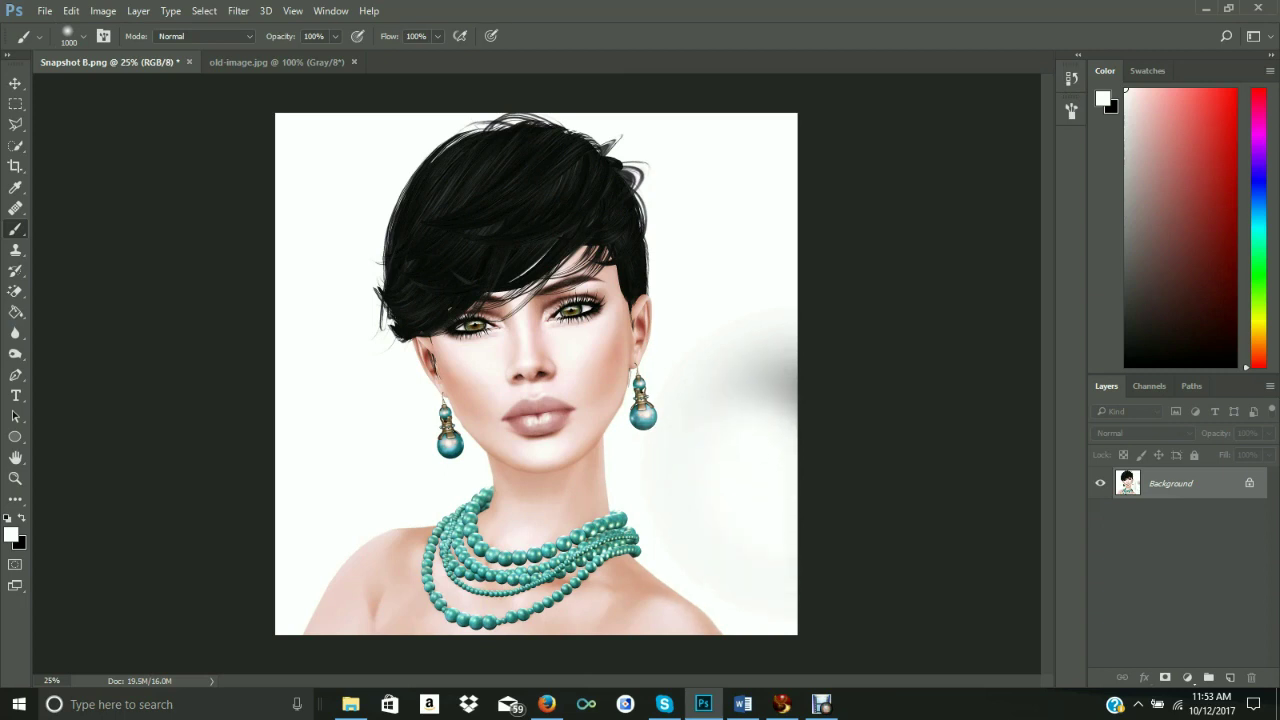
{"action": "left_click", "coordinate": [782, 388]}
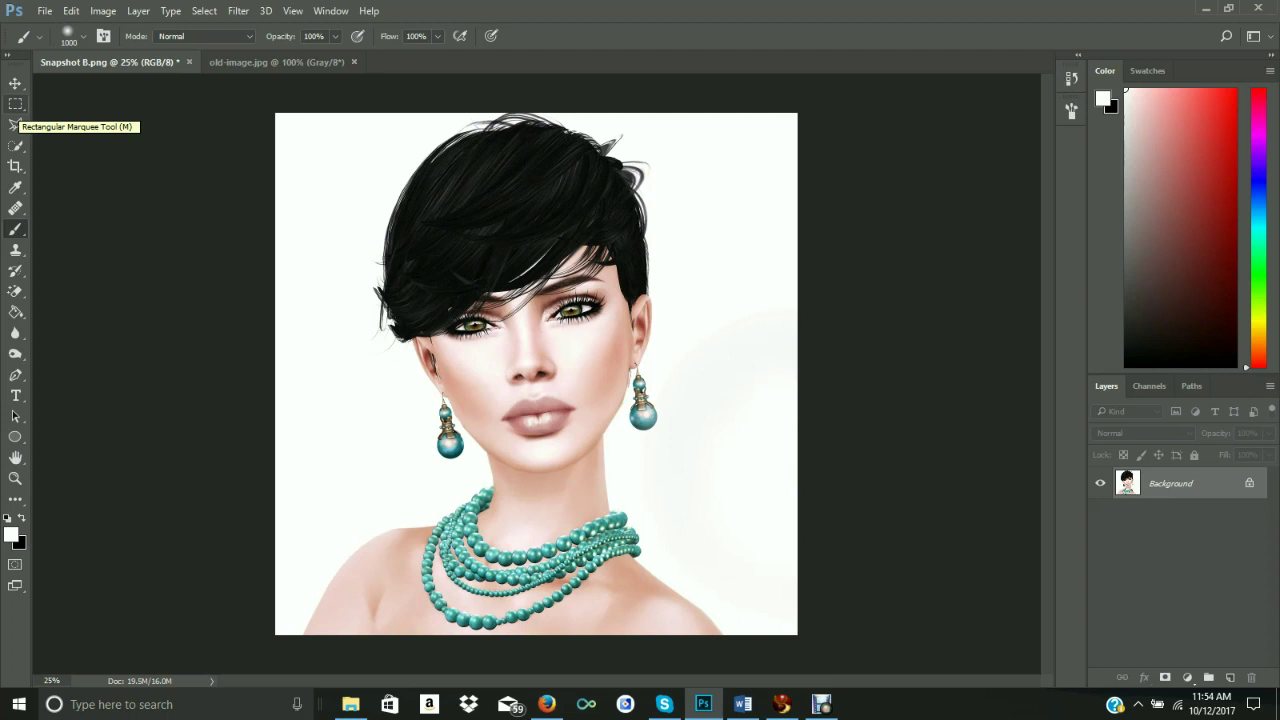
- Make a rectangular marquee selection on the white background between the hair and the shoulder, left of the face
{"action": "left_click", "coordinate": [15, 104]}
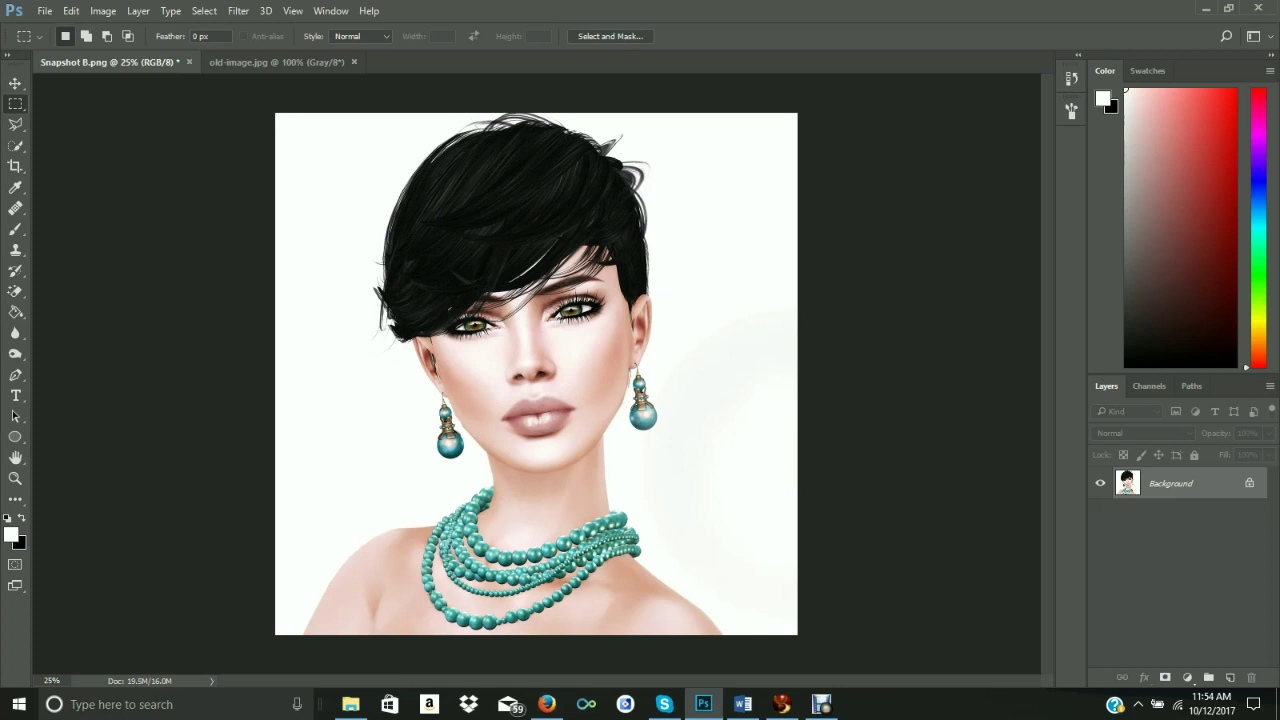
{"action": "left_click_drag", "start_coordinate": [300, 355], "coordinate": [398, 518]}
{"action": "left_click", "coordinate": [71, 11]}
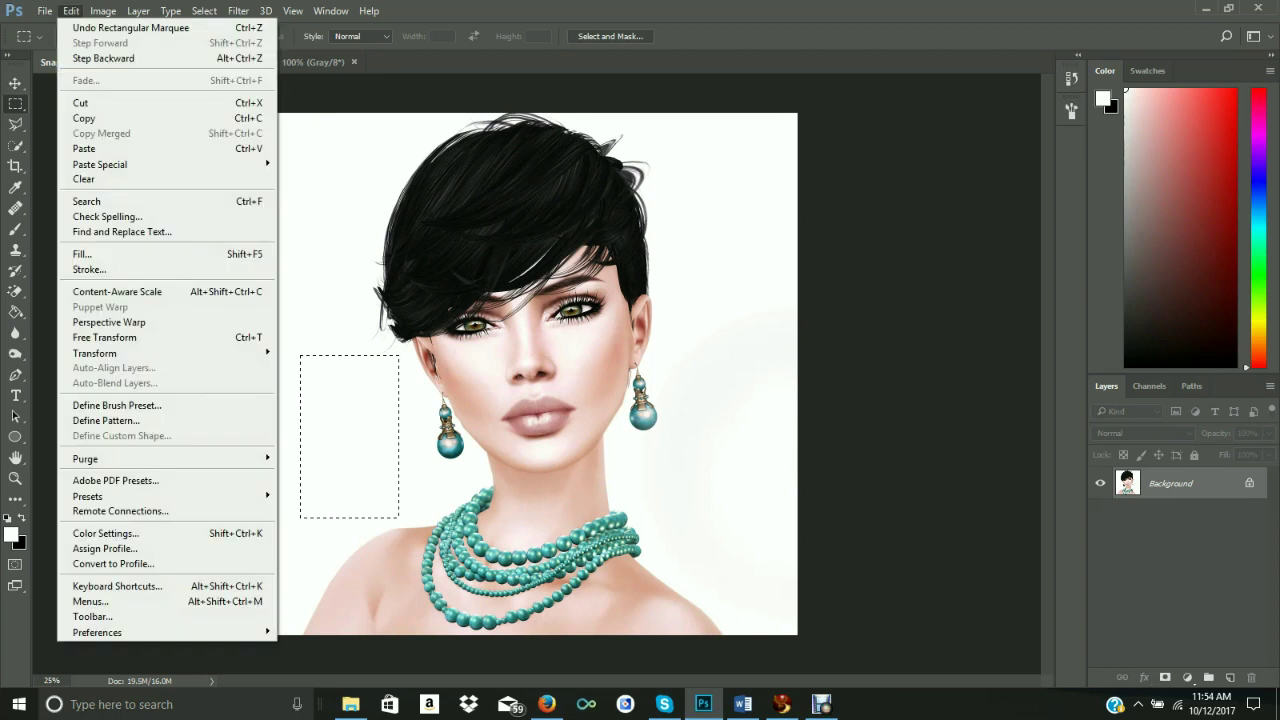
{"action": "key", "text": "Up"}
{"action": "key", "text": "Up"}
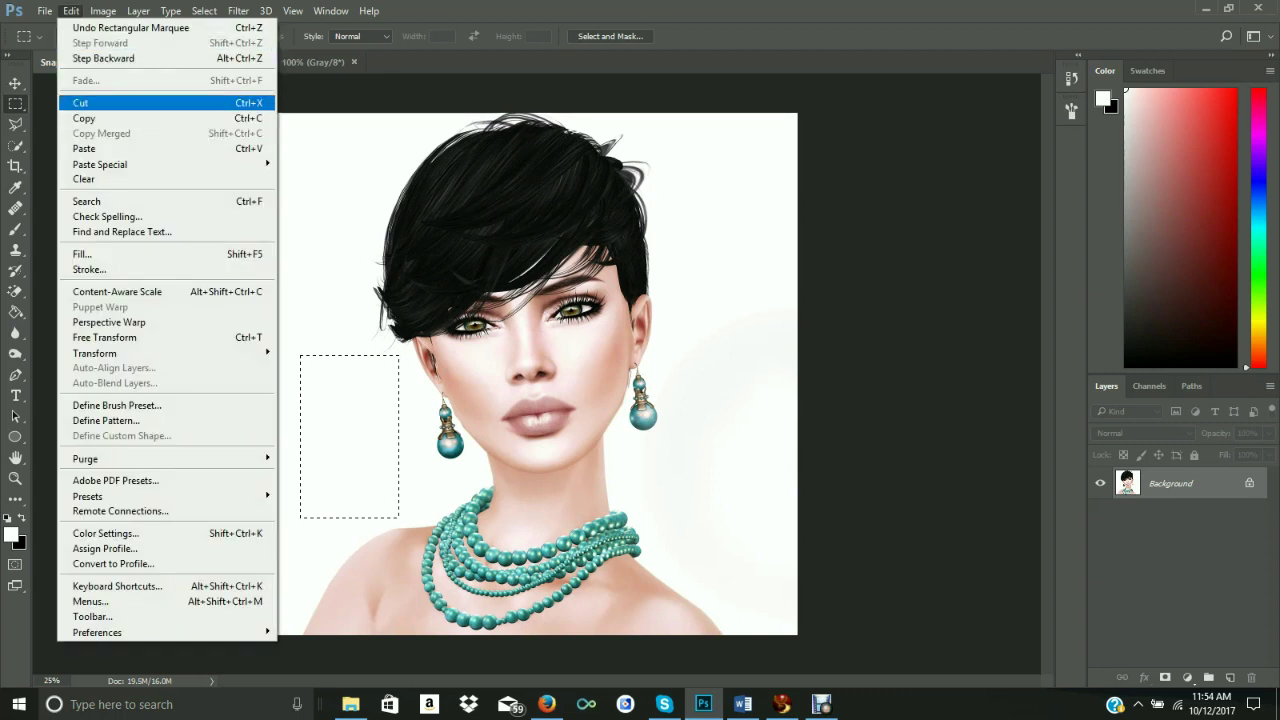
{"action": "key", "text": "Down"}
{"action": "key", "text": "Return"}
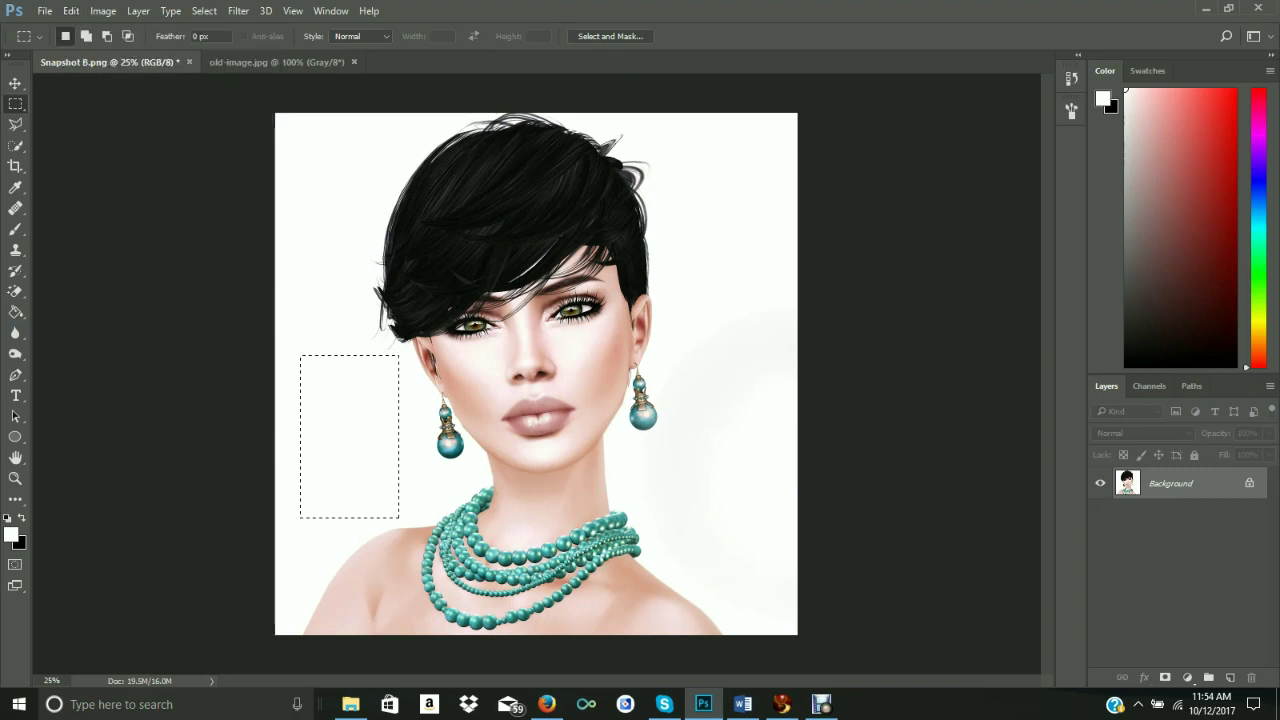
- Shift the selected rectangle of background slightly with the Move tool
{"action": "key", "text": "v"}
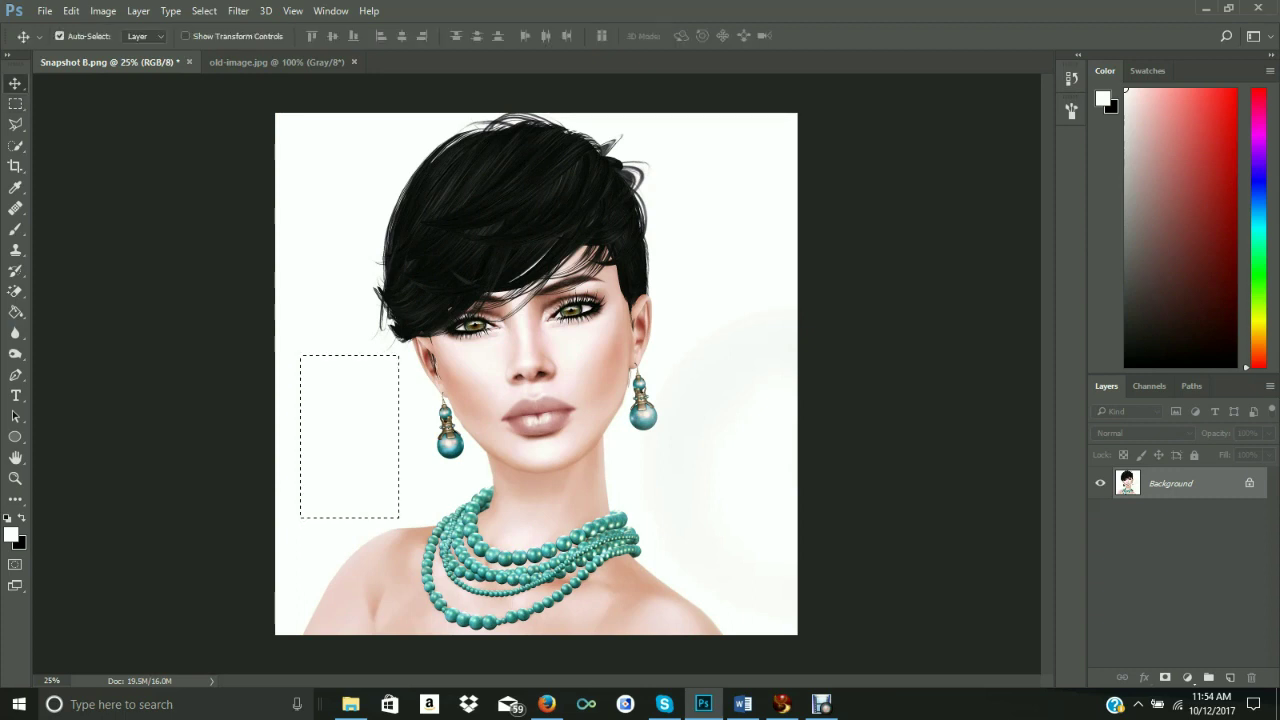
{"action": "mouse_move", "coordinate": [371, 378]}
{"action": "left_mouse_down"}
{"action": "mouse_move", "coordinate": [558, 330]}
{"action": "mouse_move", "coordinate": [635, 238]}
{"action": "mouse_move", "coordinate": [575, 324]}
{"action": "mouse_move", "coordinate": [320, 305]}
{"action": "mouse_move", "coordinate": [222, 228]}
{"action": "mouse_move", "coordinate": [324, 277]}
{"action": "mouse_move", "coordinate": [644, 325]}
{"action": "mouse_move", "coordinate": [664, 292]}
{"action": "mouse_move", "coordinate": [645, 259]}
{"action": "mouse_move", "coordinate": [487, 367]}
{"action": "mouse_move", "coordinate": [388, 393]}
{"action": "mouse_move", "coordinate": [354, 377]}
{"action": "left_mouse_up"}
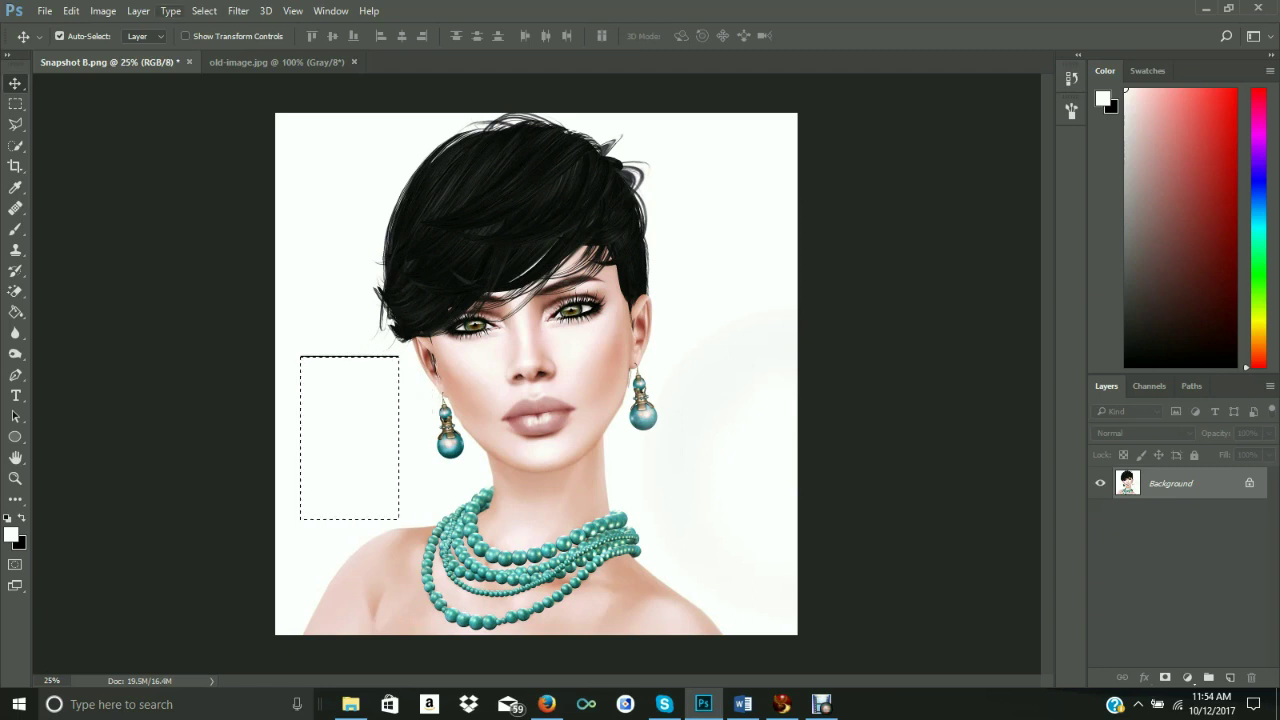
- Undo the move and step back once more to remove the rectangular selection
{"action": "left_click", "coordinate": [71, 10]}
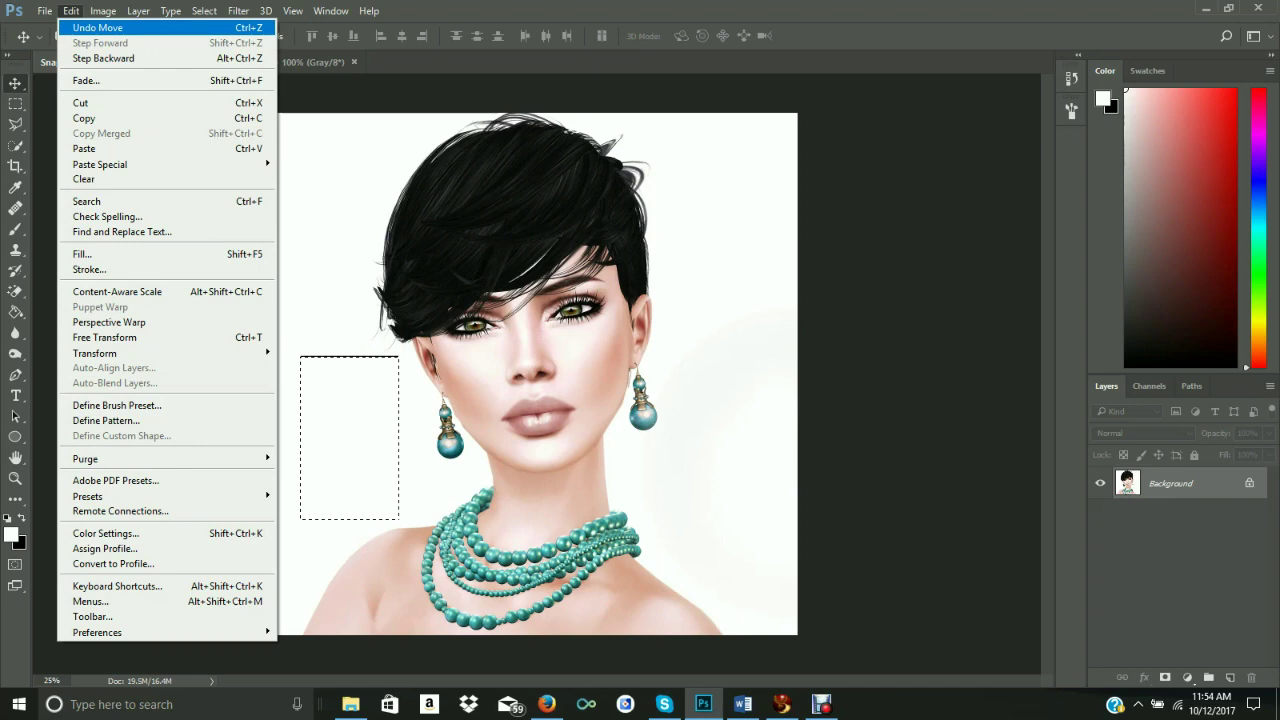
{"action": "left_click", "coordinate": [100, 27]}
{"action": "left_click", "coordinate": [71, 10]}
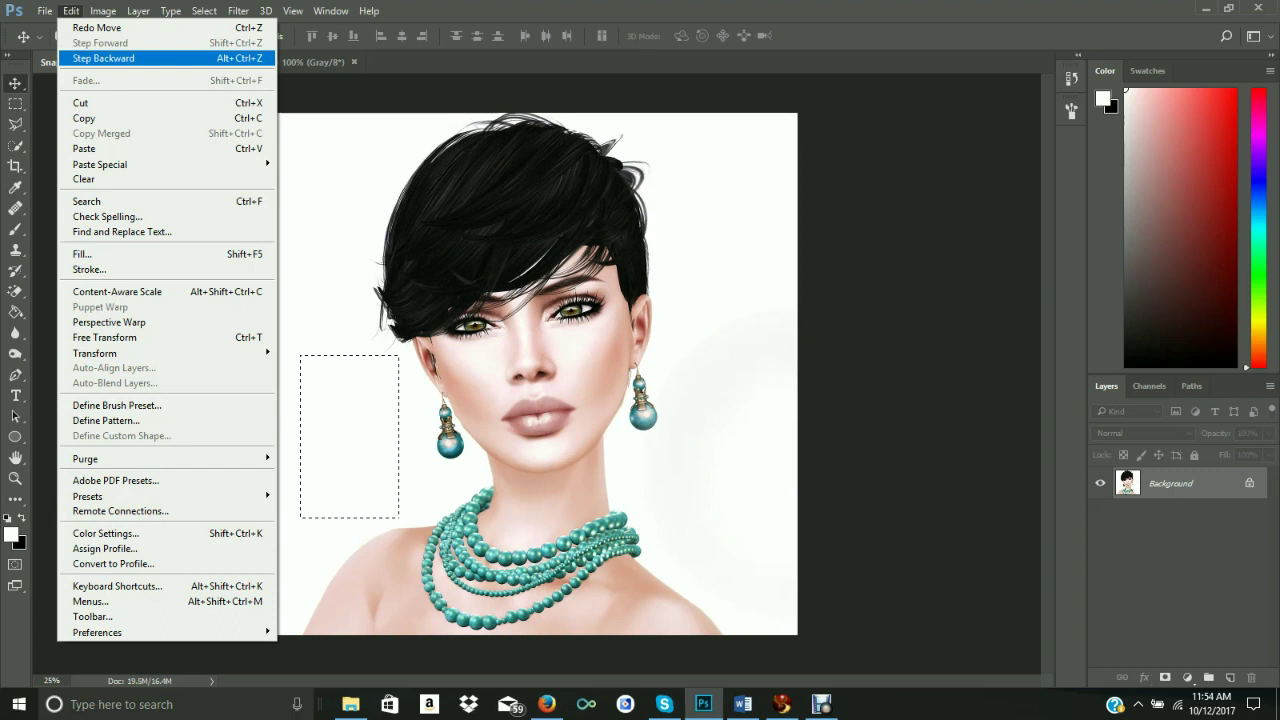
{"action": "left_click", "coordinate": [103, 58]}
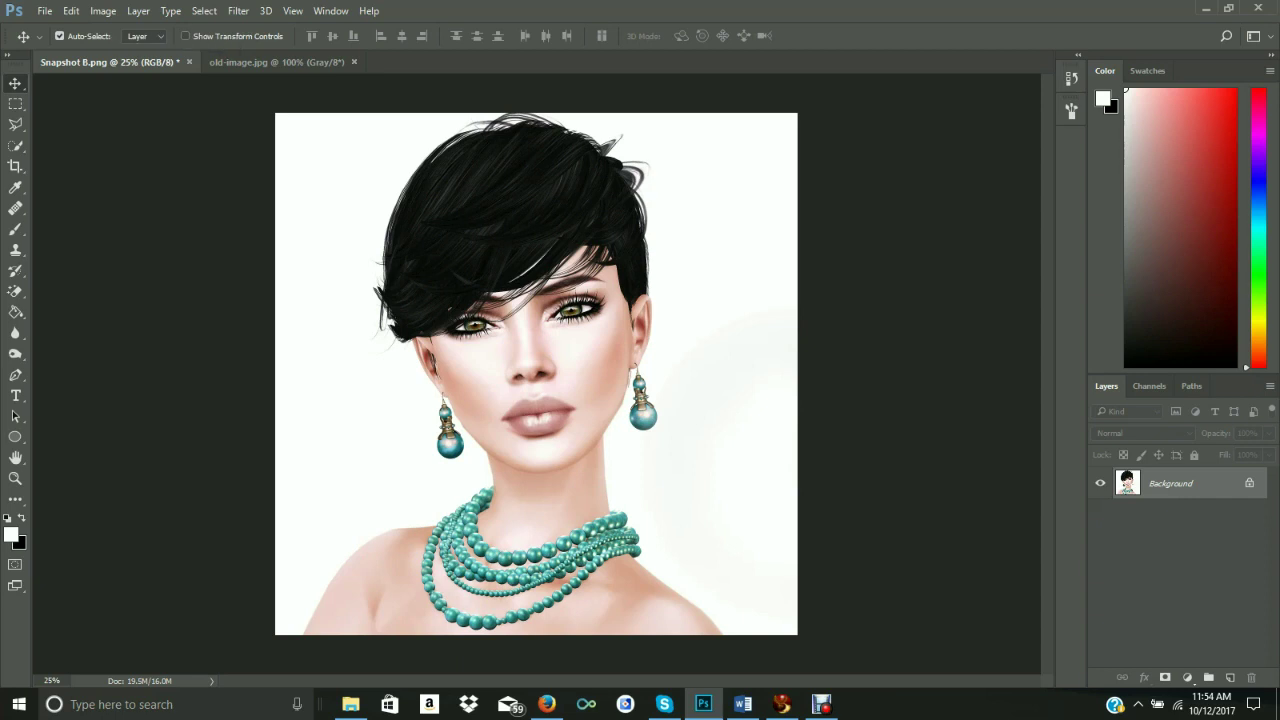
- Duplicate the Background layer within Snapshot B.png, keeping the name Background copy
{"action": "left_click", "coordinate": [138, 11]}
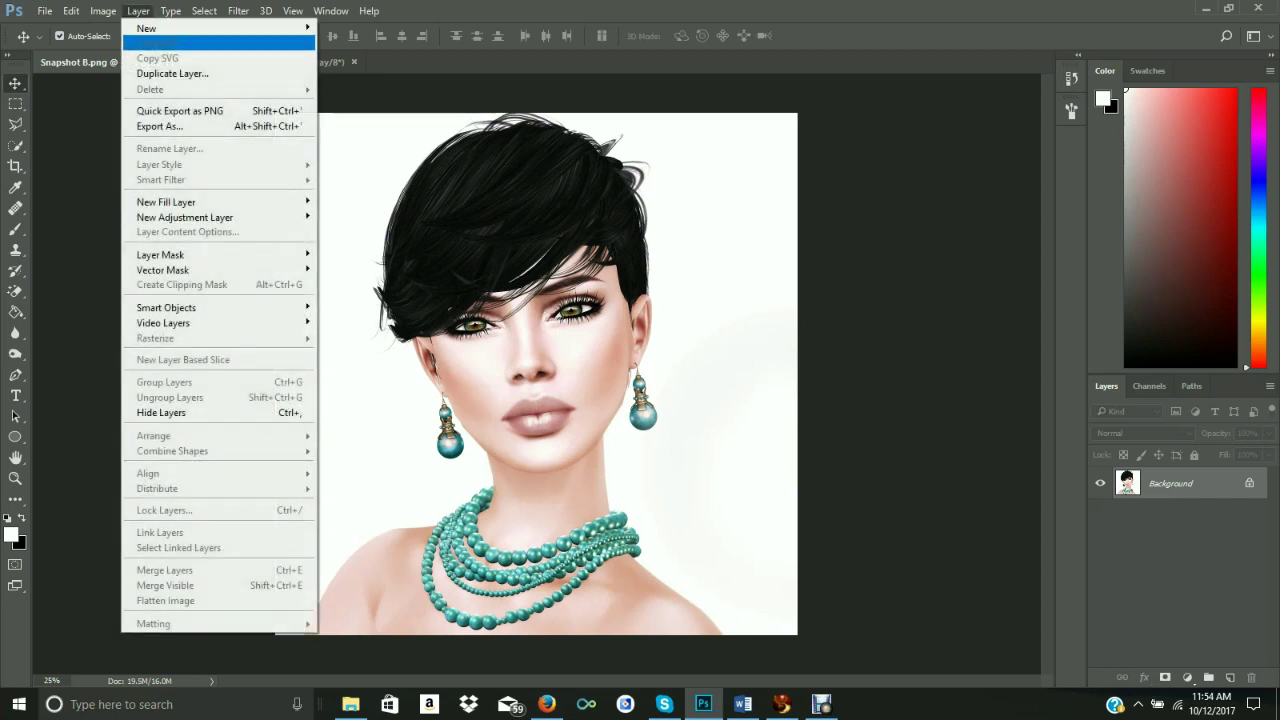
{"action": "left_click", "coordinate": [172, 73]}
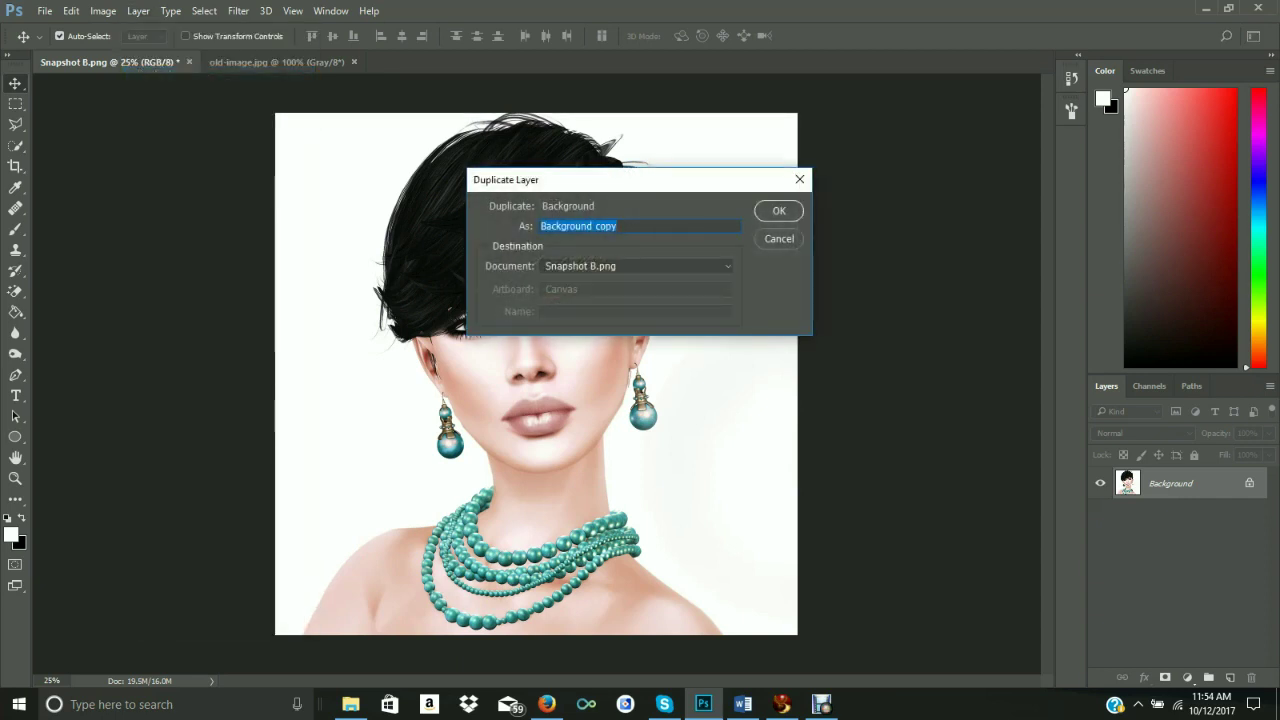
{"action": "left_click", "coordinate": [779, 211]}
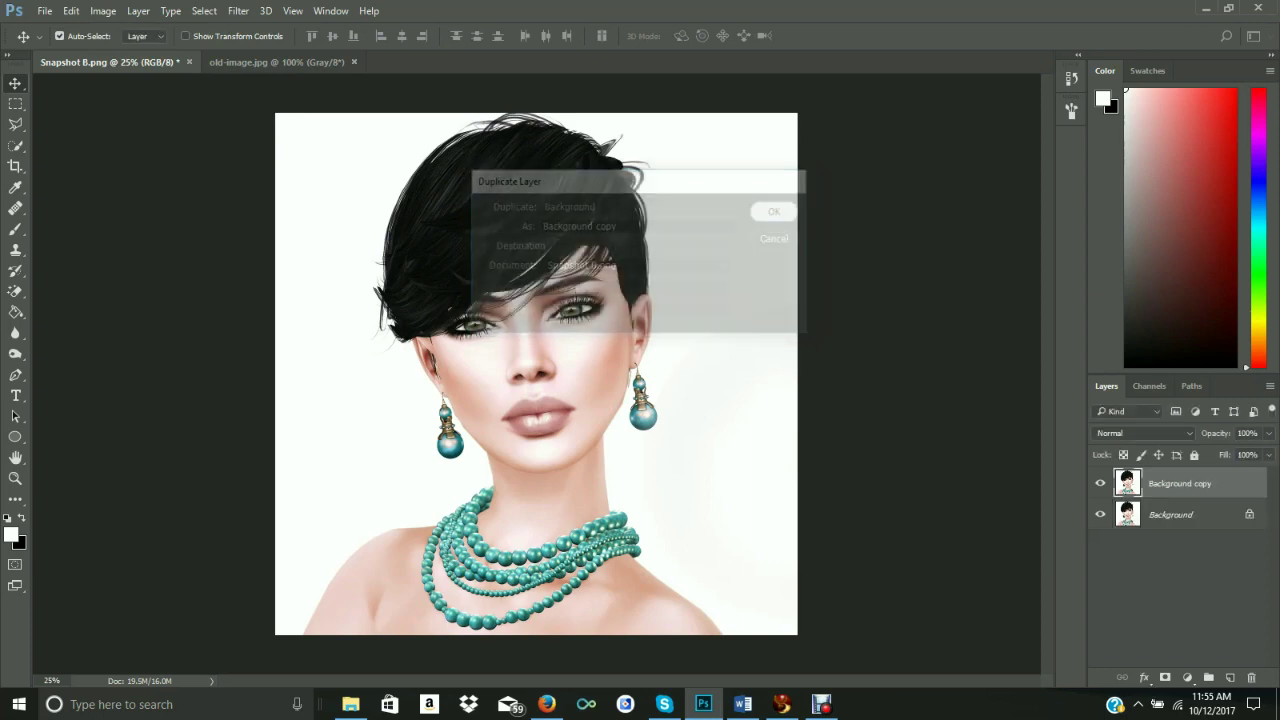
{"action": "left_click", "coordinate": [238, 11]}
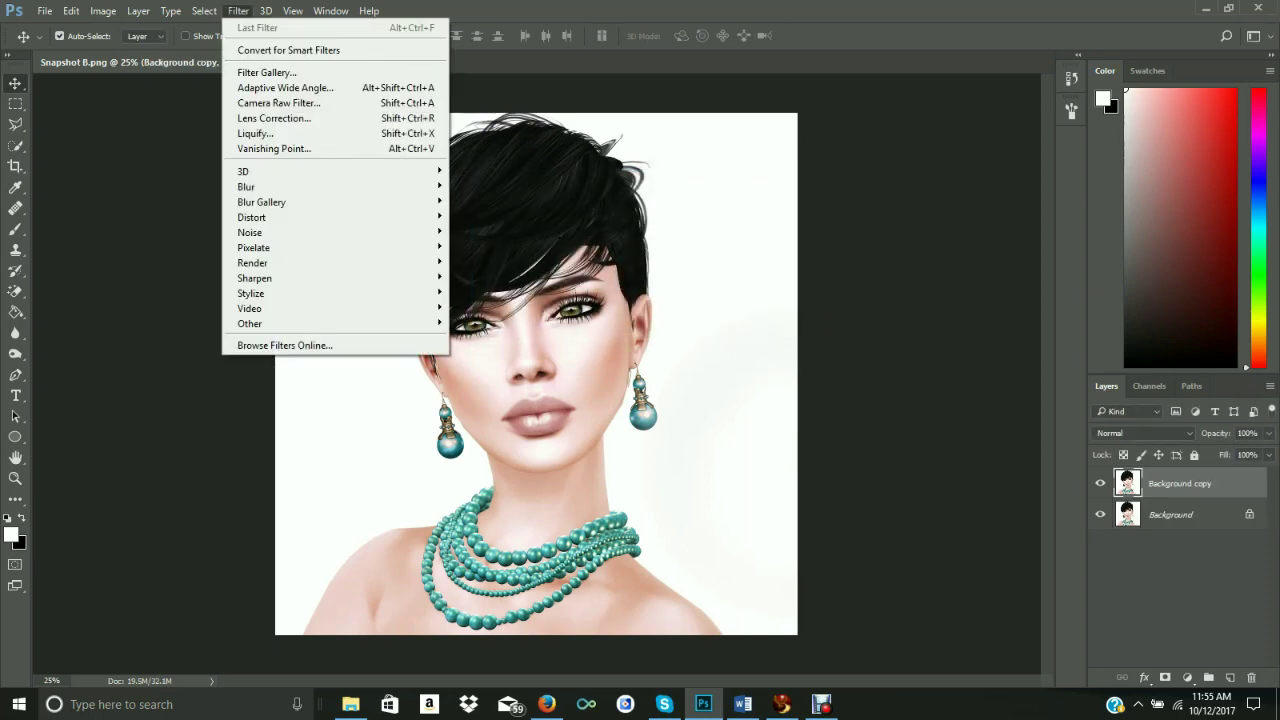
{"action": "mouse_move", "coordinate": [266, 11]}
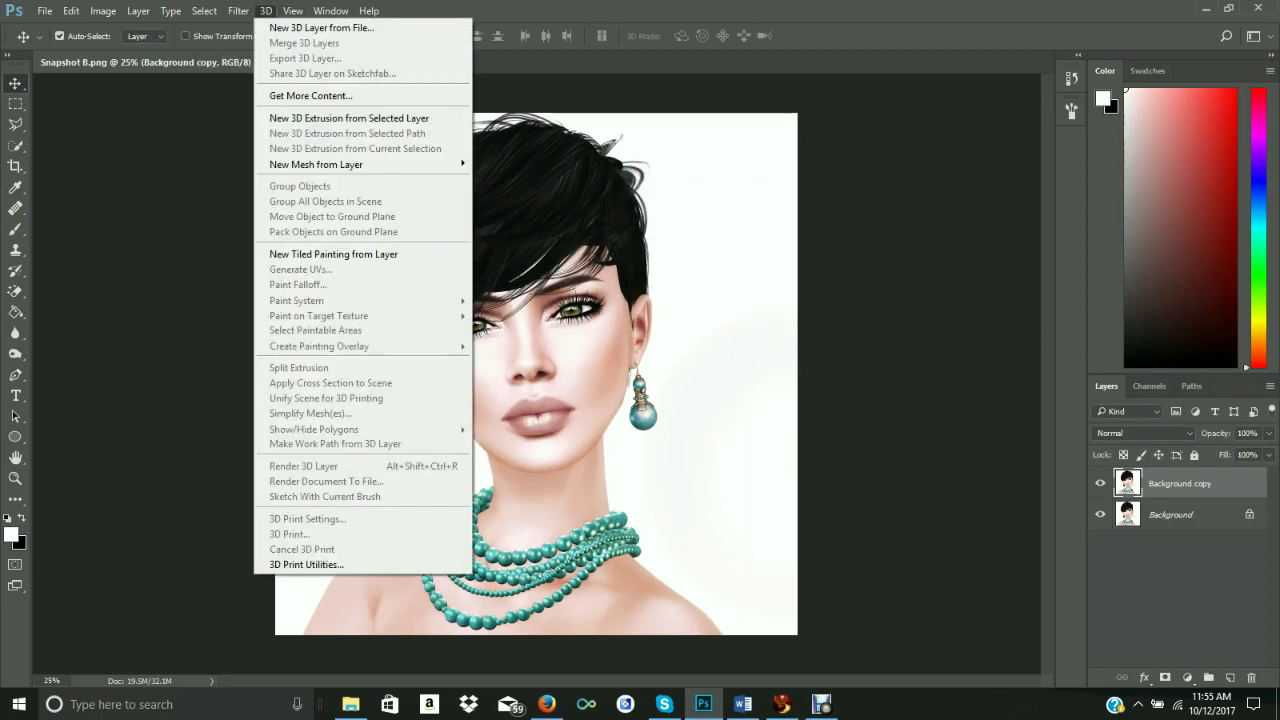
{"action": "key", "text": "Right"}
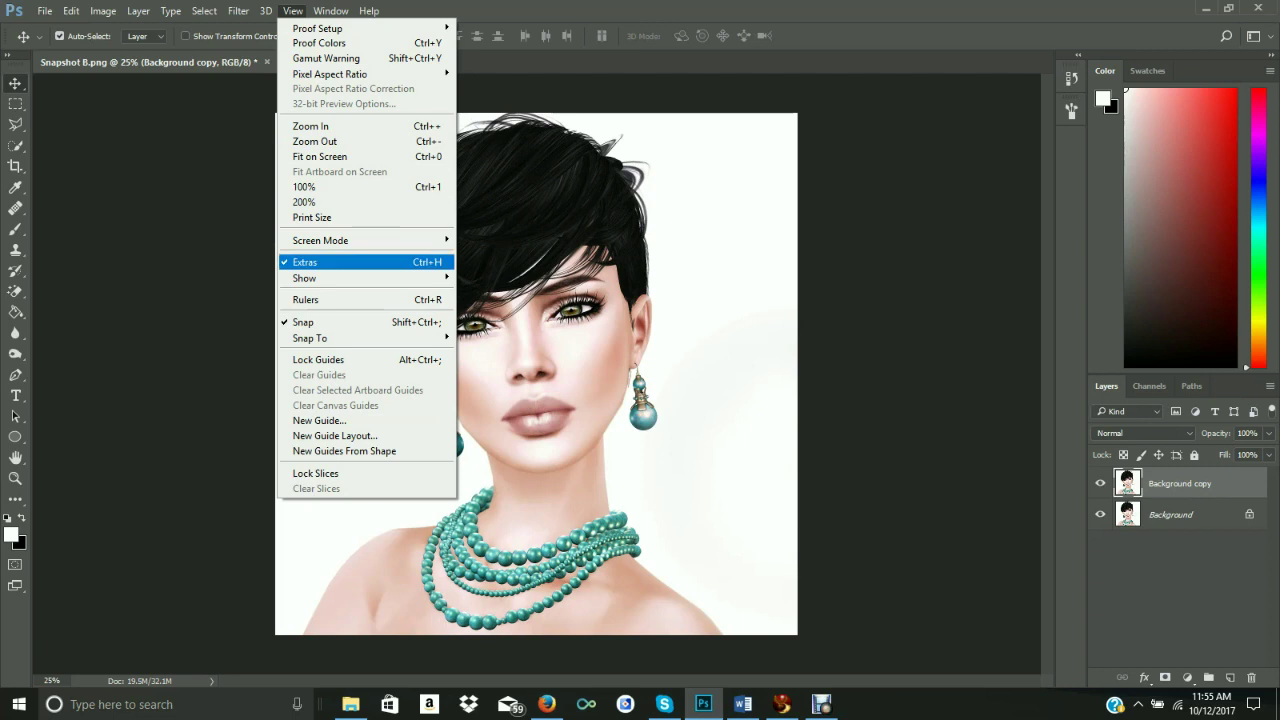
{"action": "key", "text": "Down"}
{"action": "key", "text": "Down"}
{"action": "key", "text": "Down"}
{"action": "key", "text": "Down"}
{"action": "key", "text": "Down"}
{"action": "key", "text": "Down"}
{"action": "key", "text": "Up"}
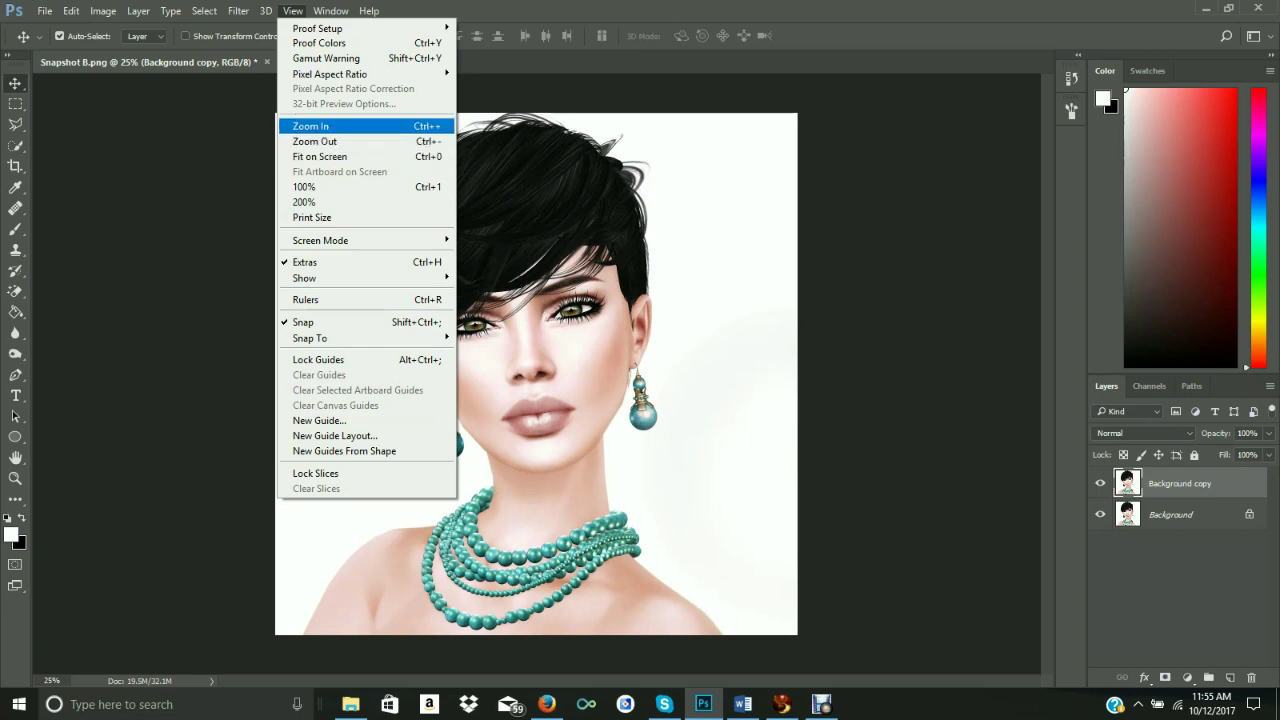
{"action": "mouse_move", "coordinate": [319, 43]}
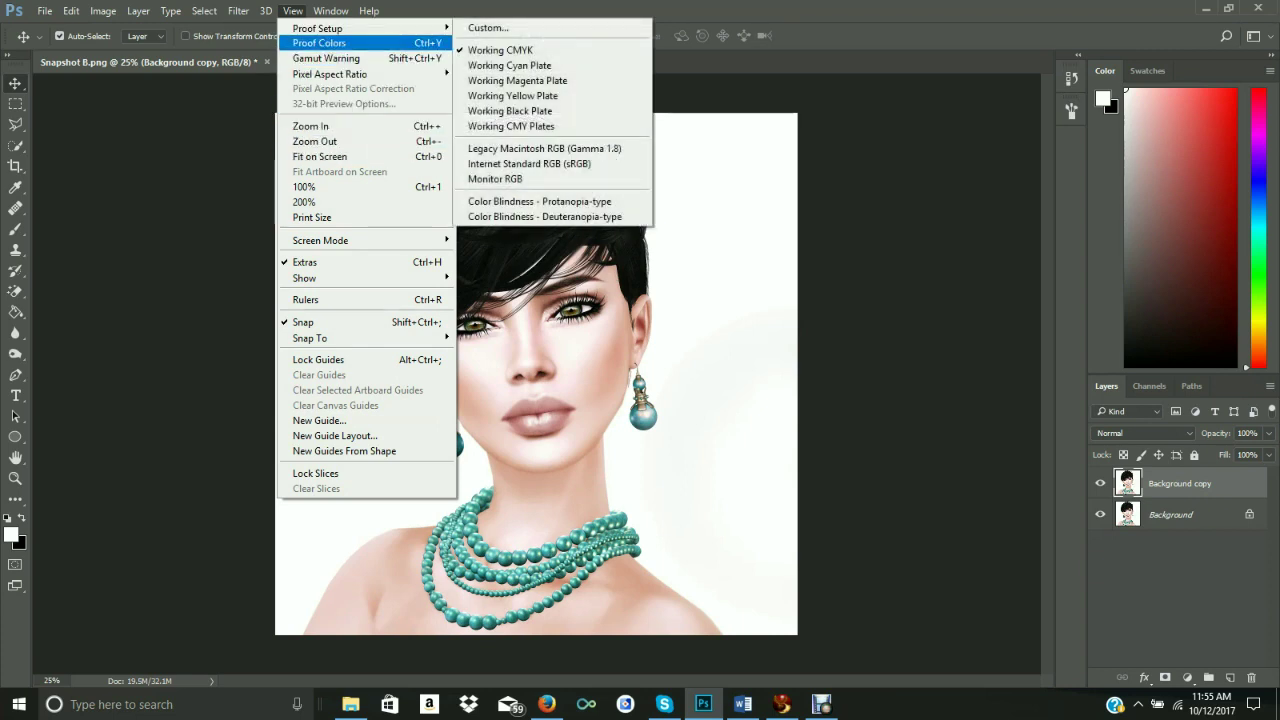
{"action": "left_click", "coordinate": [330, 11]}
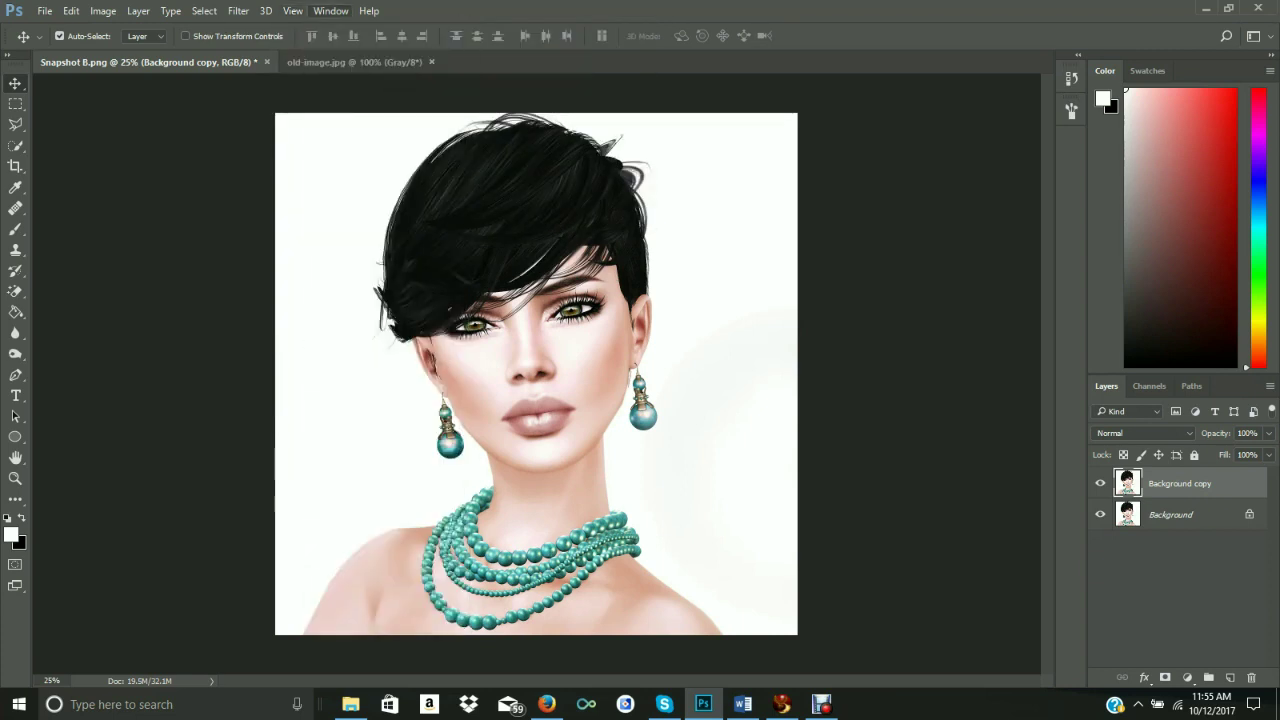
- Show the History panel, and collapse and expand it to demonstrate how it is hidden and reopened
{"action": "left_click", "coordinate": [330, 11]}
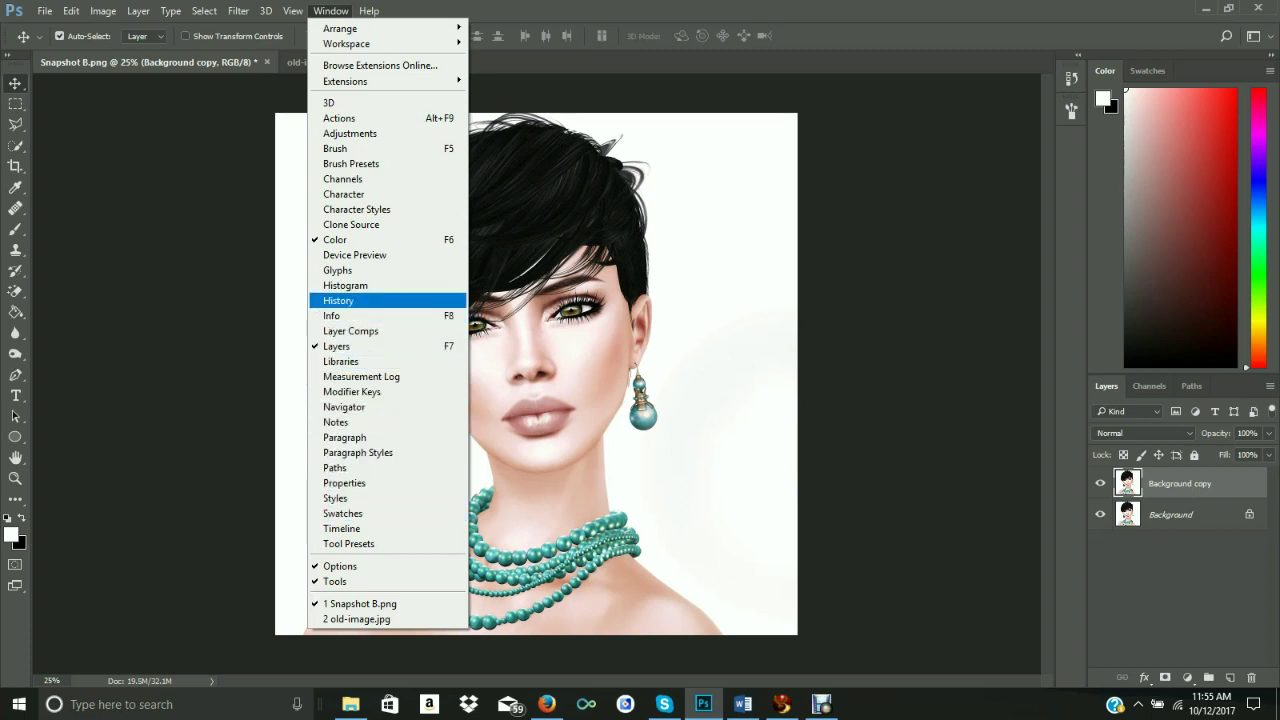
{"action": "left_click", "coordinate": [338, 300]}
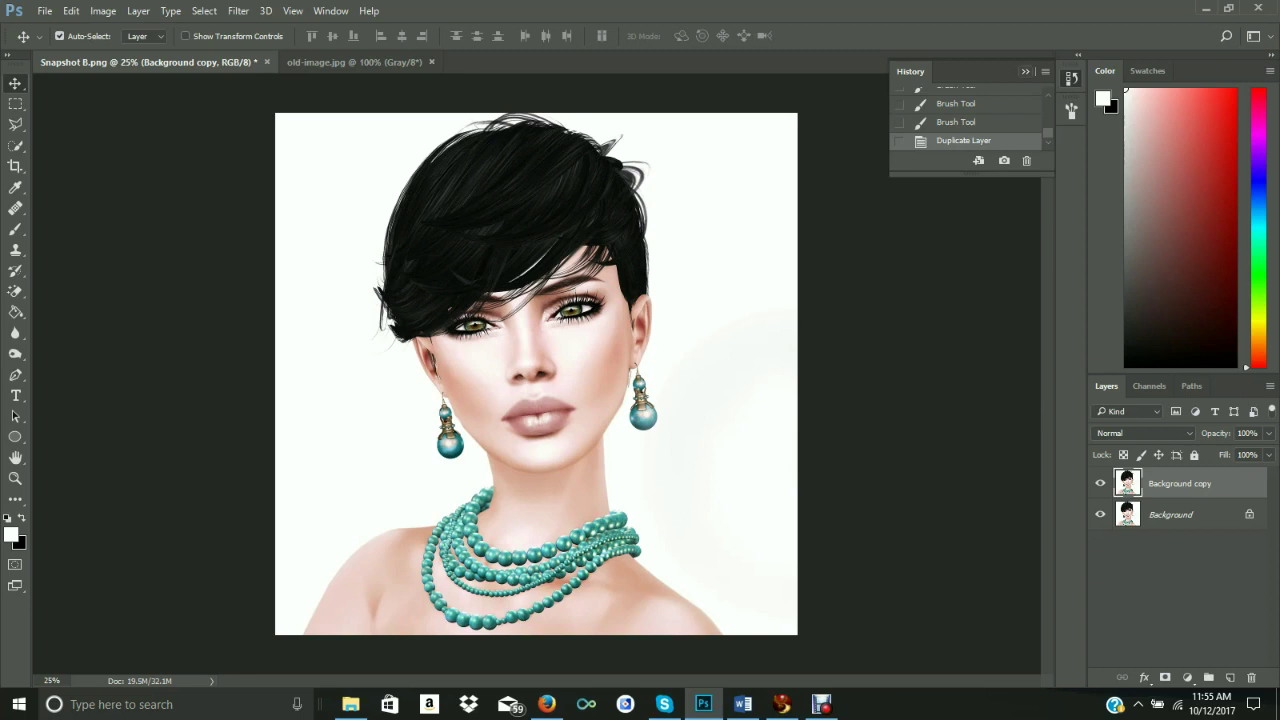
{"action": "left_click", "coordinate": [1071, 78]}
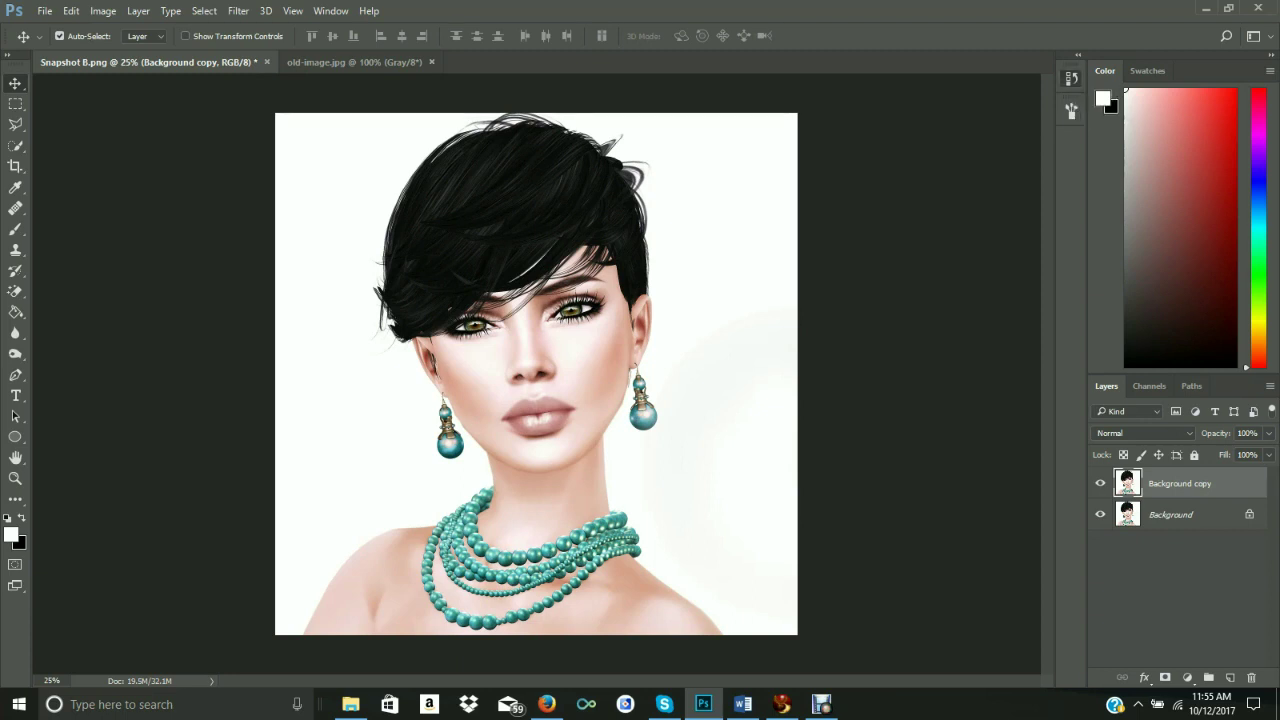
{"action": "left_click", "coordinate": [1071, 78]}
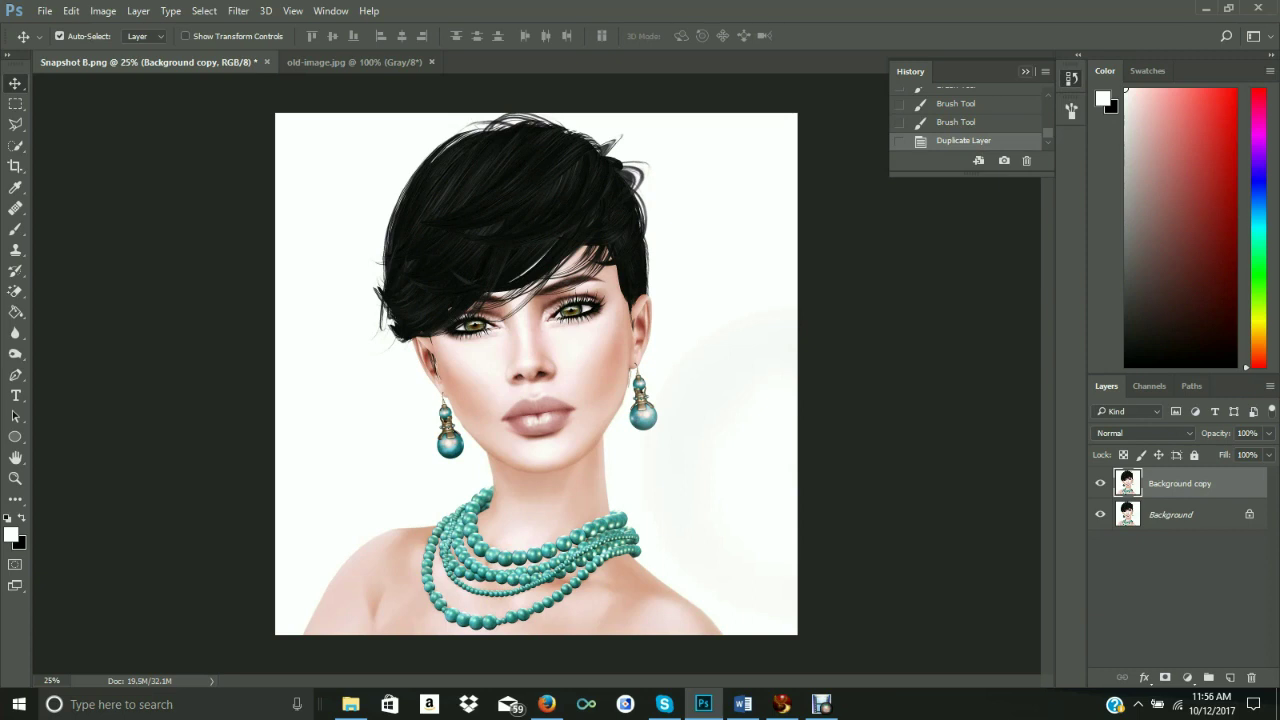
{"action": "left_click", "coordinate": [1025, 71]}
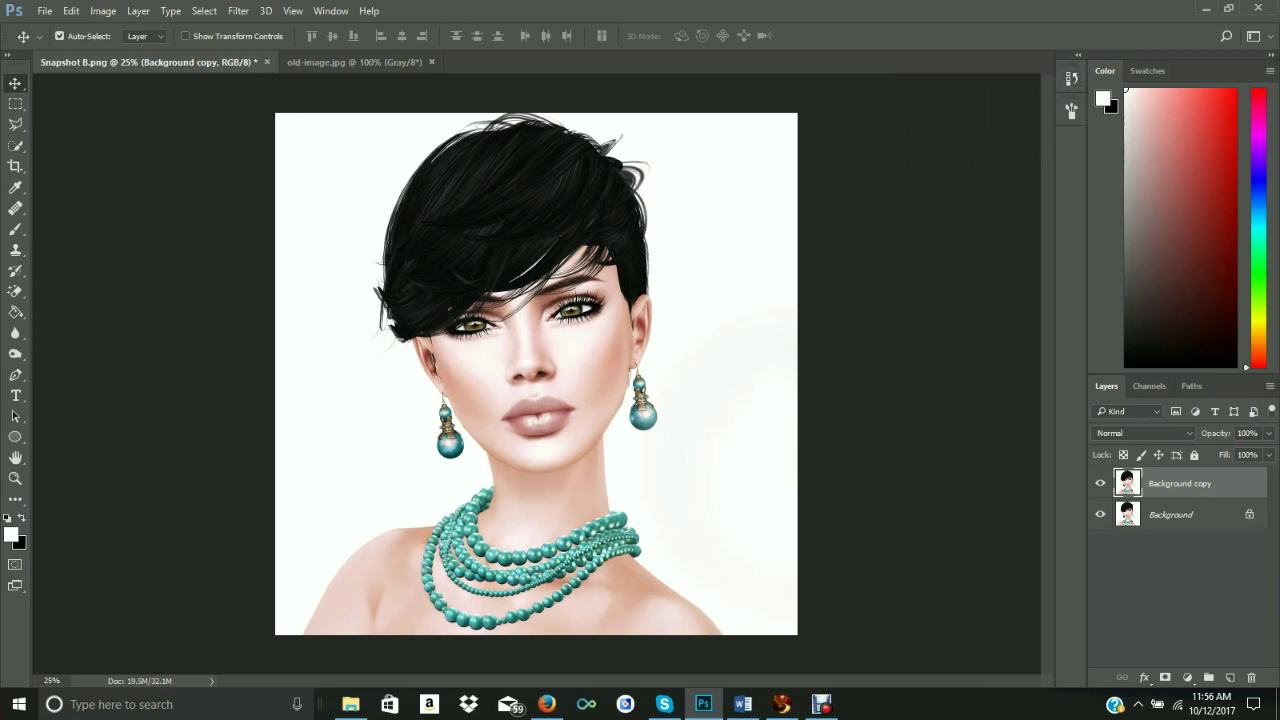
{"action": "left_click", "coordinate": [1071, 78]}
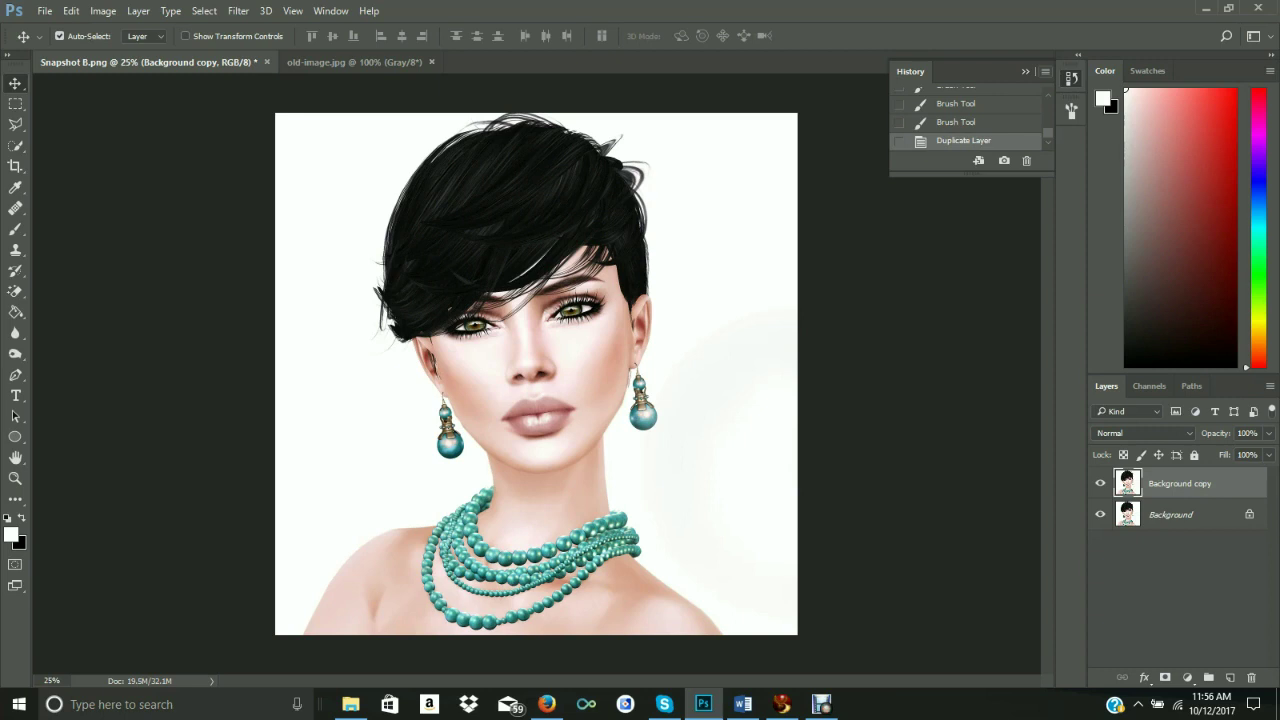
- View the commands available for the History panel and collapse the panel
{"action": "left_click", "coordinate": [1046, 72]}
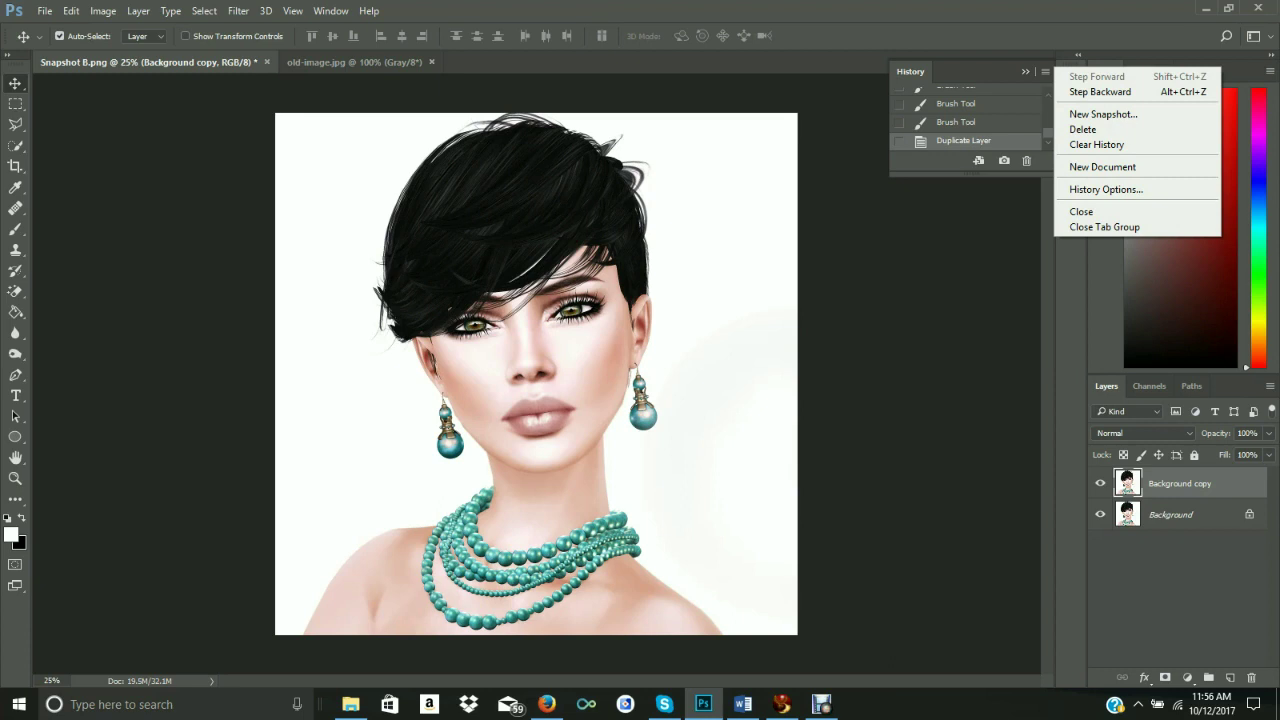
{"action": "left_click", "coordinate": [1025, 72]}
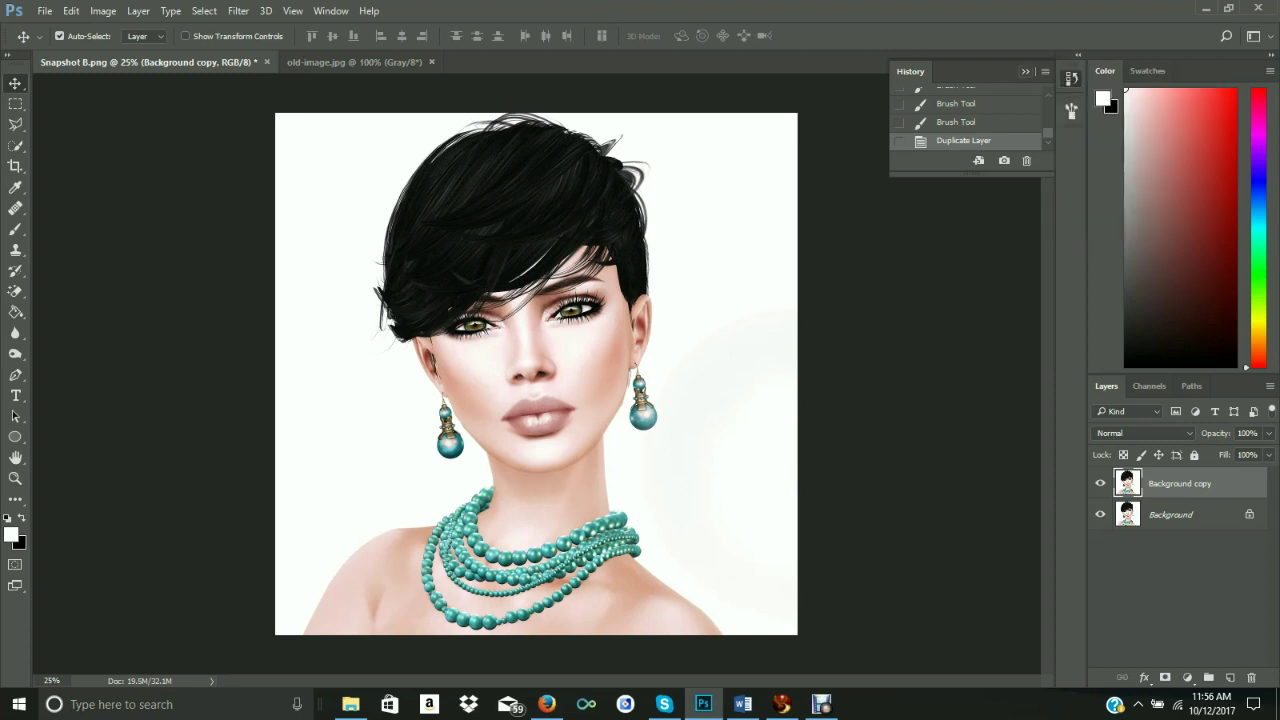
{"action": "left_click", "coordinate": [1025, 72]}
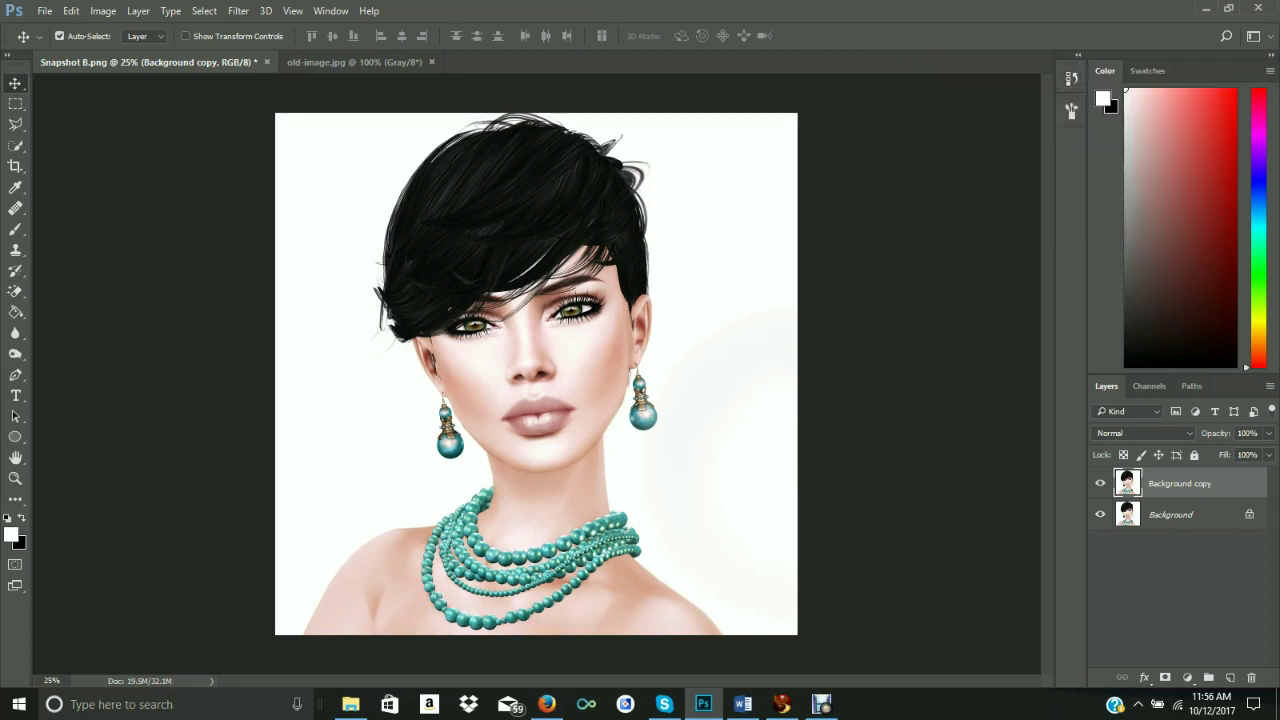
{"action": "left_click", "coordinate": [331, 11]}
{"action": "mouse_move", "coordinate": [369, 11]}
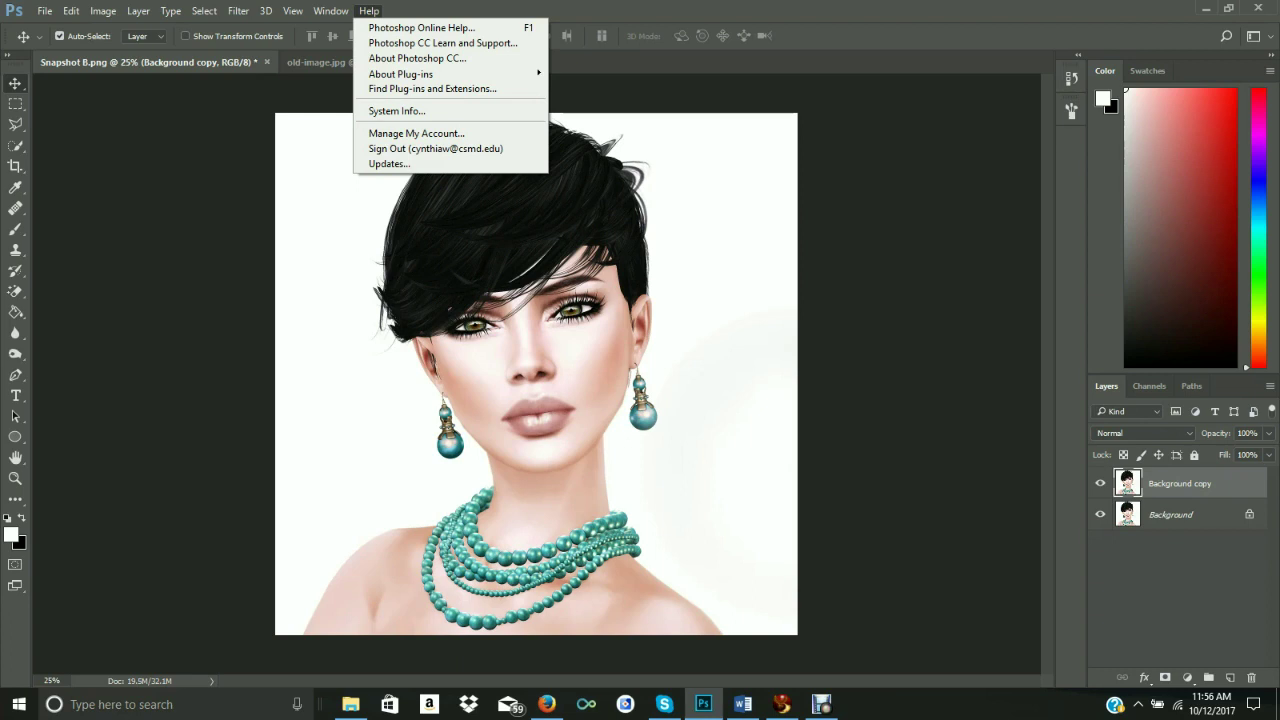
{"action": "key", "text": "Down"}
{"action": "key", "text": "Down"}
{"action": "key", "text": "Down"}
{"action": "key", "text": "Up"}
{"action": "key", "text": "Up"}
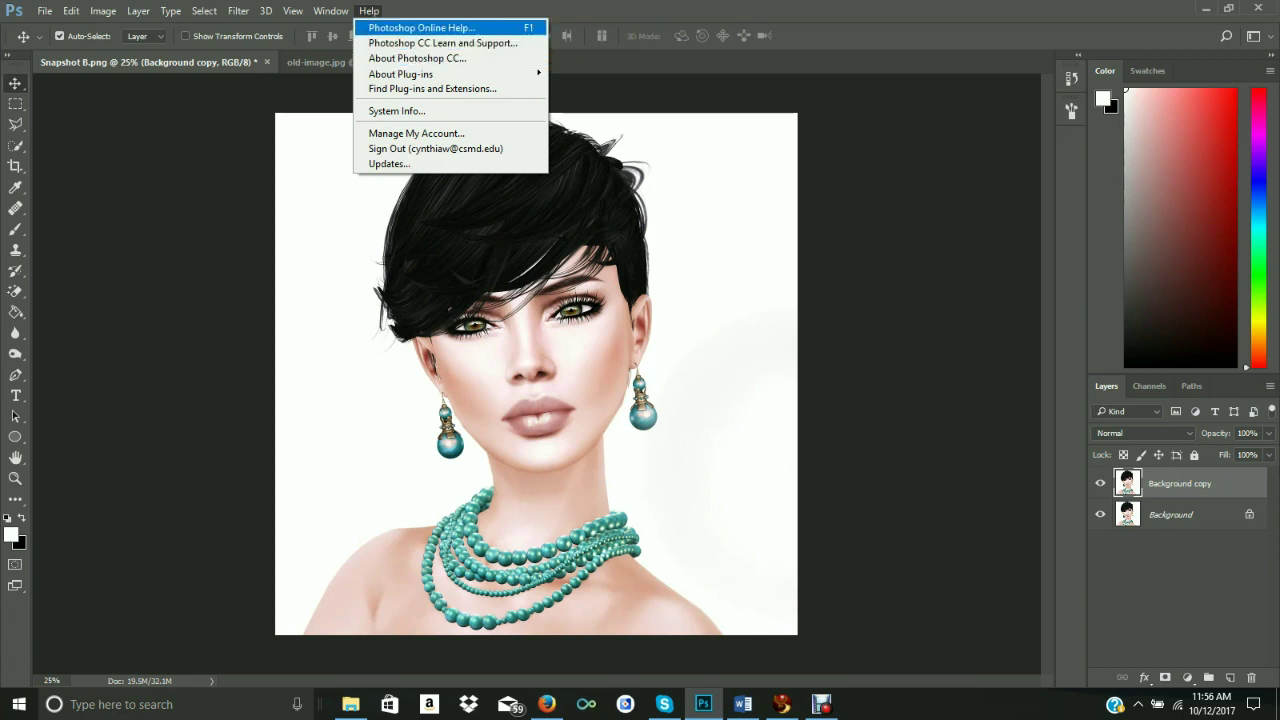
{"action": "key", "text": "Left"}
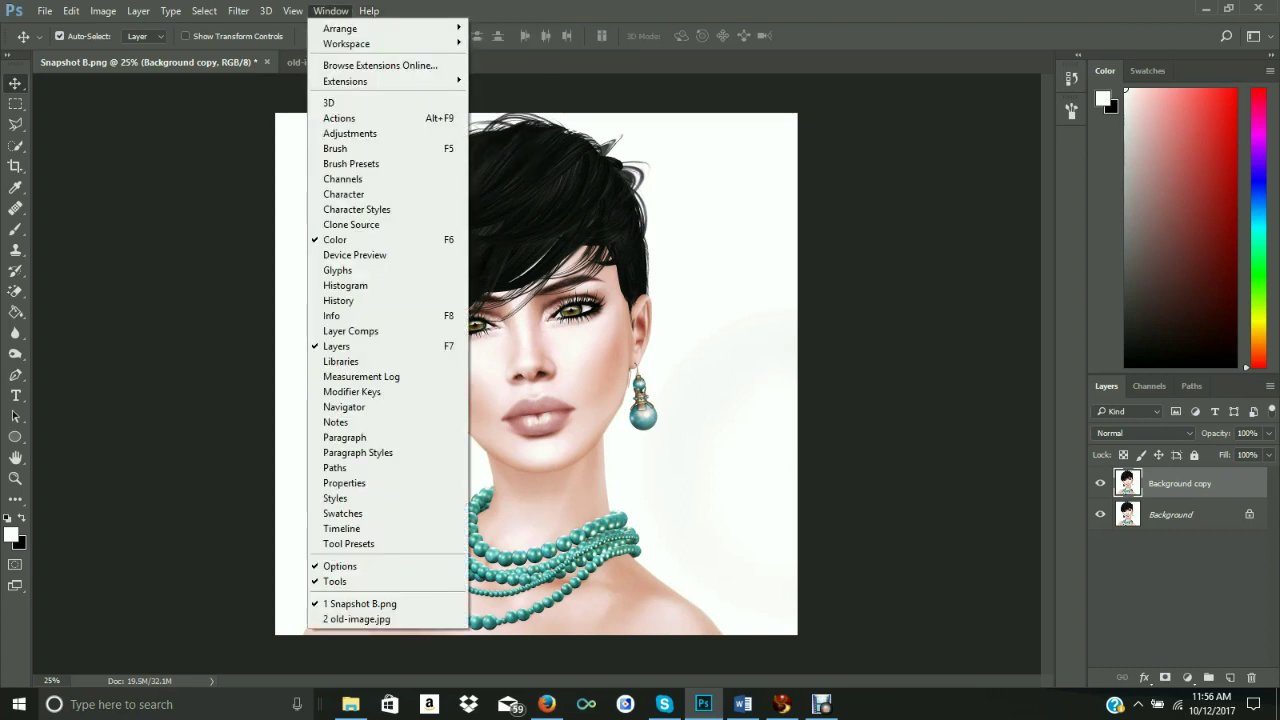
- Apply the Pixelate Mezzotint filter with the Fine Dots type to the Background copy layer
{"action": "key", "text": "Left"}
{"action": "key", "text": "Left"}
{"action": "key", "text": "Left"}
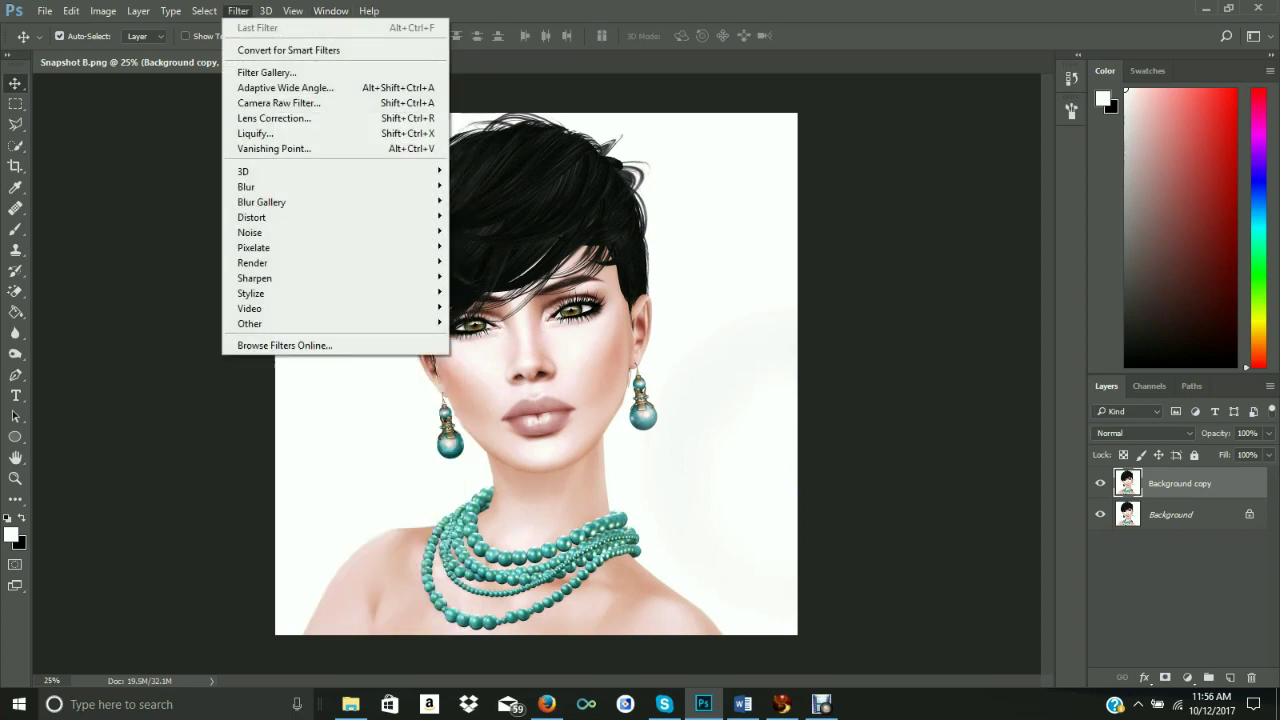
{"action": "key", "text": "Down"}
{"action": "key", "text": "Down"}
{"action": "key", "text": "Down"}
{"action": "key", "text": "Down"}
{"action": "key", "text": "Down"}
{"action": "key", "text": "Down"}
{"action": "key", "text": "Down"}
{"action": "key", "text": "Down"}
{"action": "key", "text": "Down"}
{"action": "key", "text": "Down"}
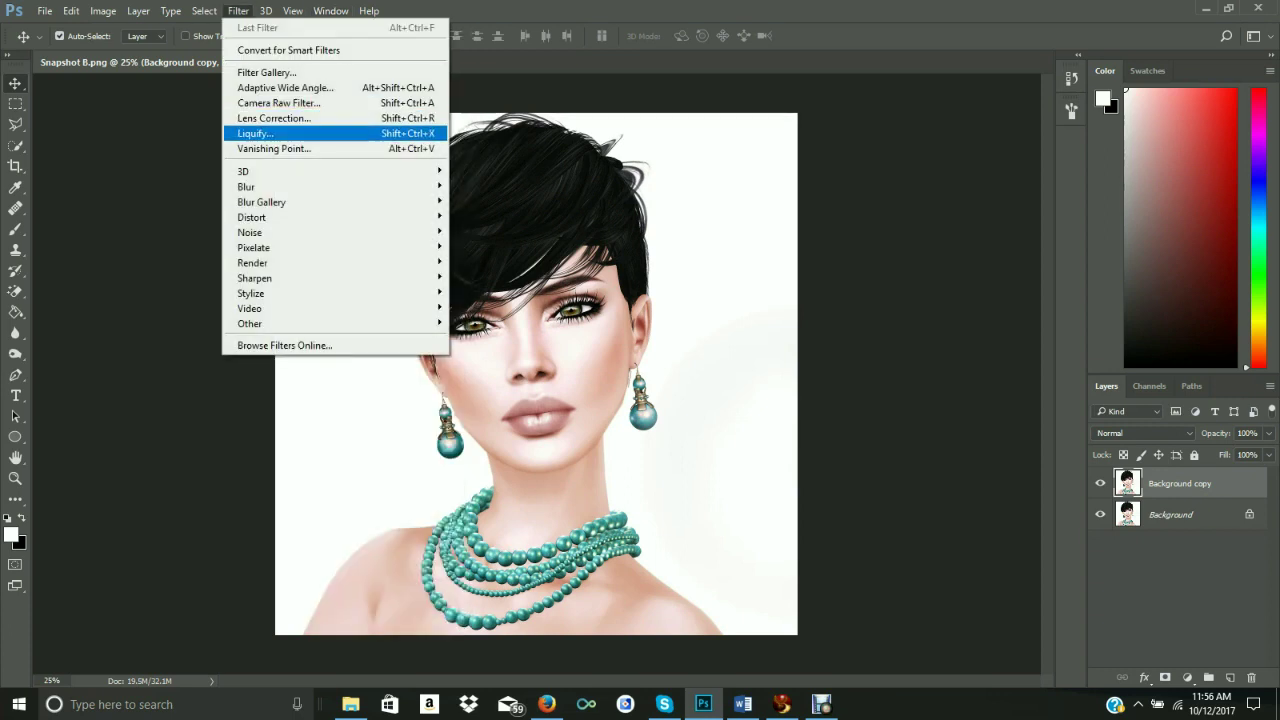
{"action": "key", "text": "Up"}
{"action": "key", "text": "Down"}
{"action": "key", "text": "Down"}
{"action": "key", "text": "Down"}
{"action": "key", "text": "Down"}
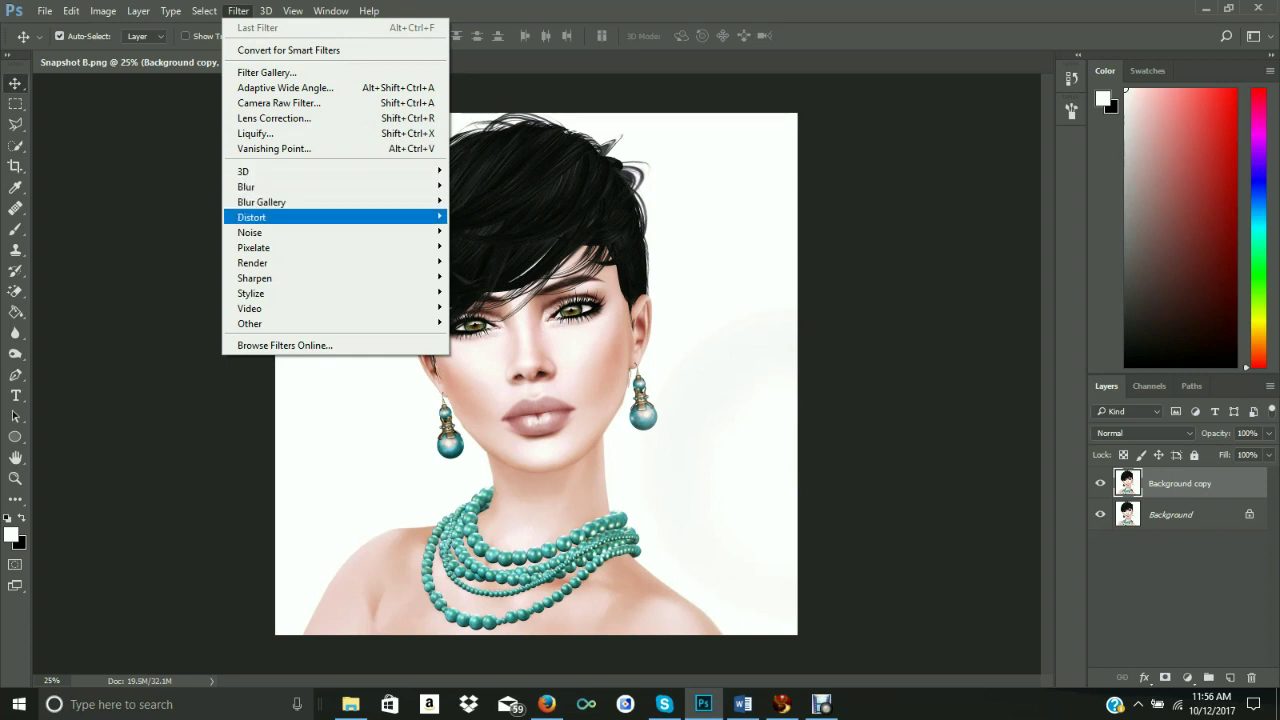
{"action": "key", "text": "Down"}
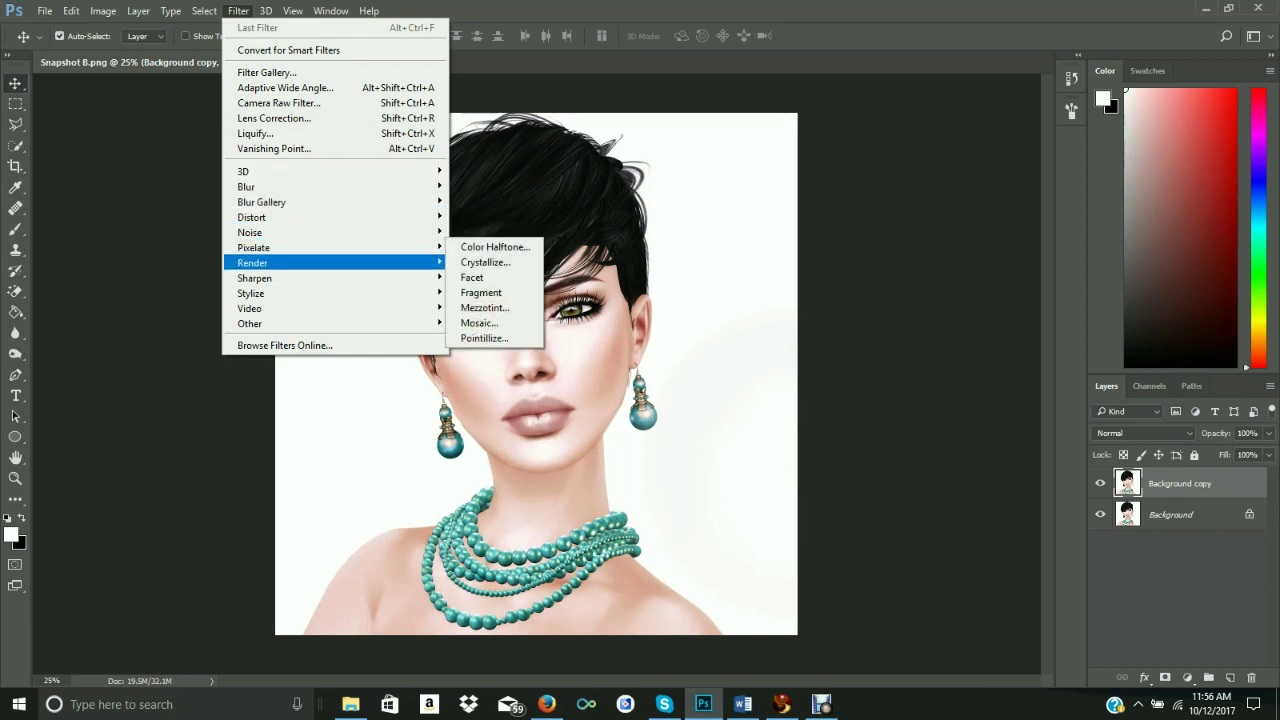
{"action": "key", "text": "Up"}
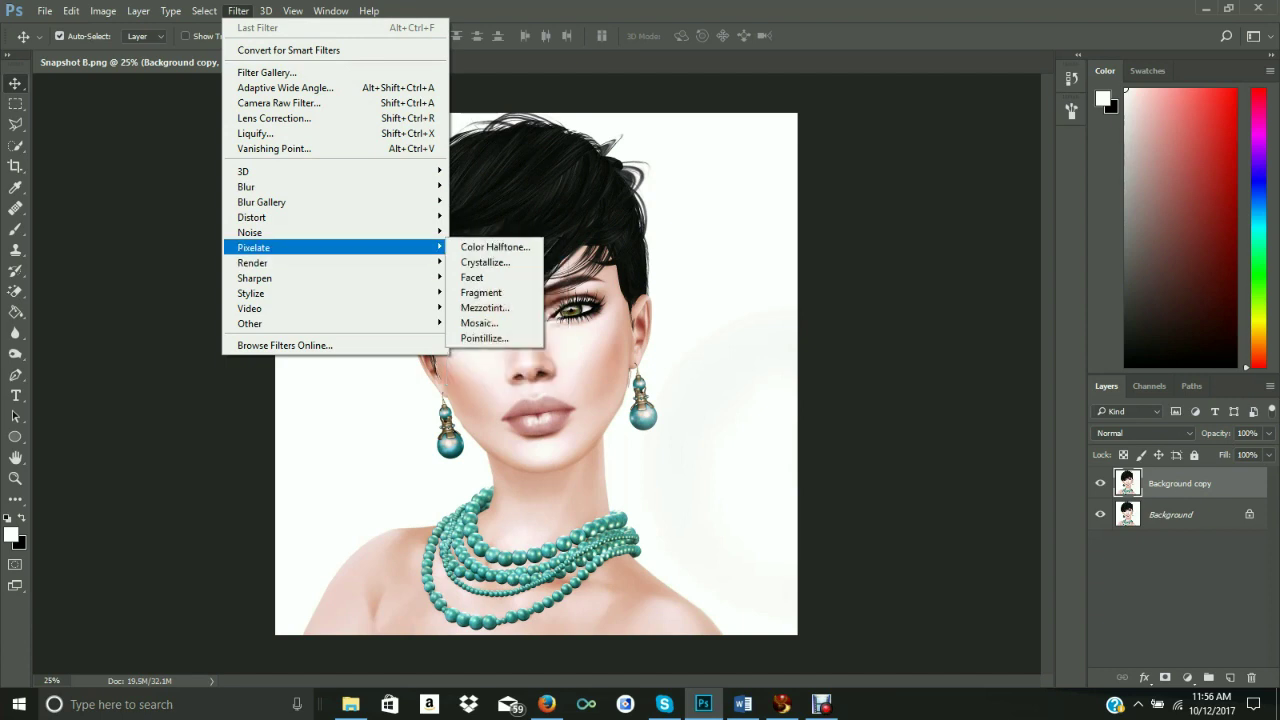
{"action": "key", "text": "Right"}
{"action": "key", "text": "Down"}
{"action": "key", "text": "Down"}
{"action": "key", "text": "Down"}
{"action": "key", "text": "Down"}
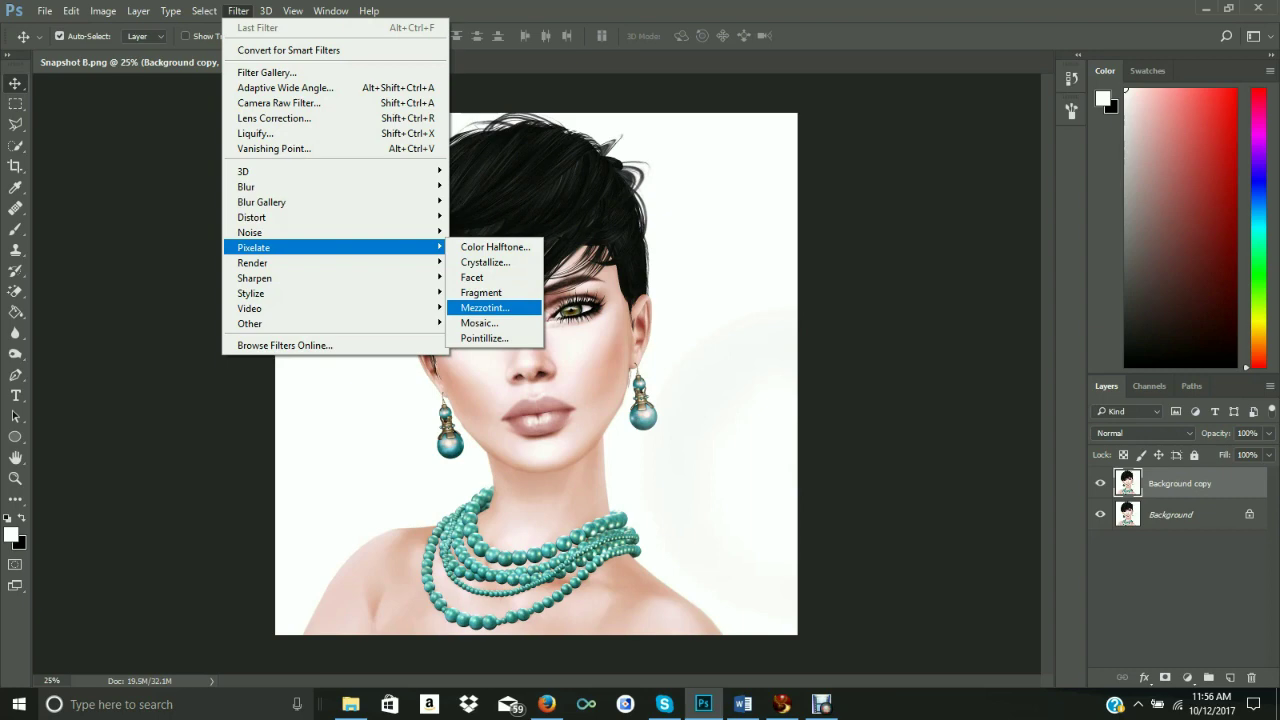
{"action": "key", "text": "Return"}
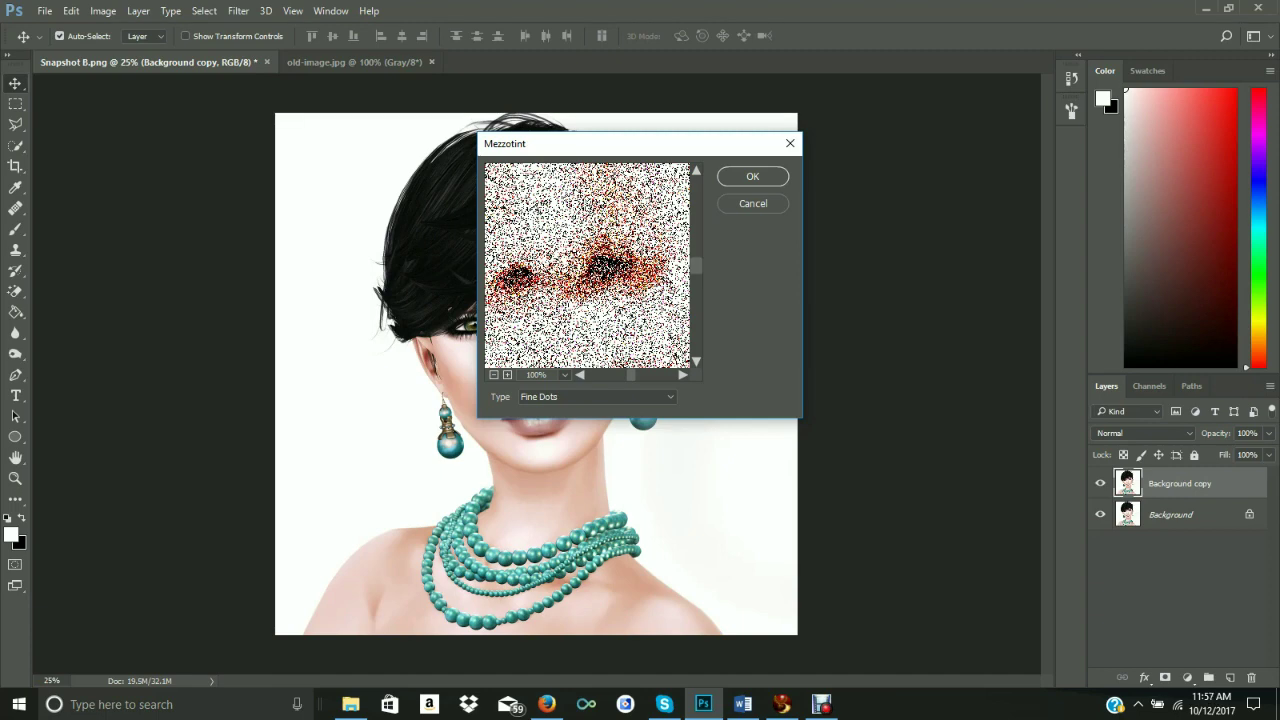
{"action": "key", "text": "Return"}
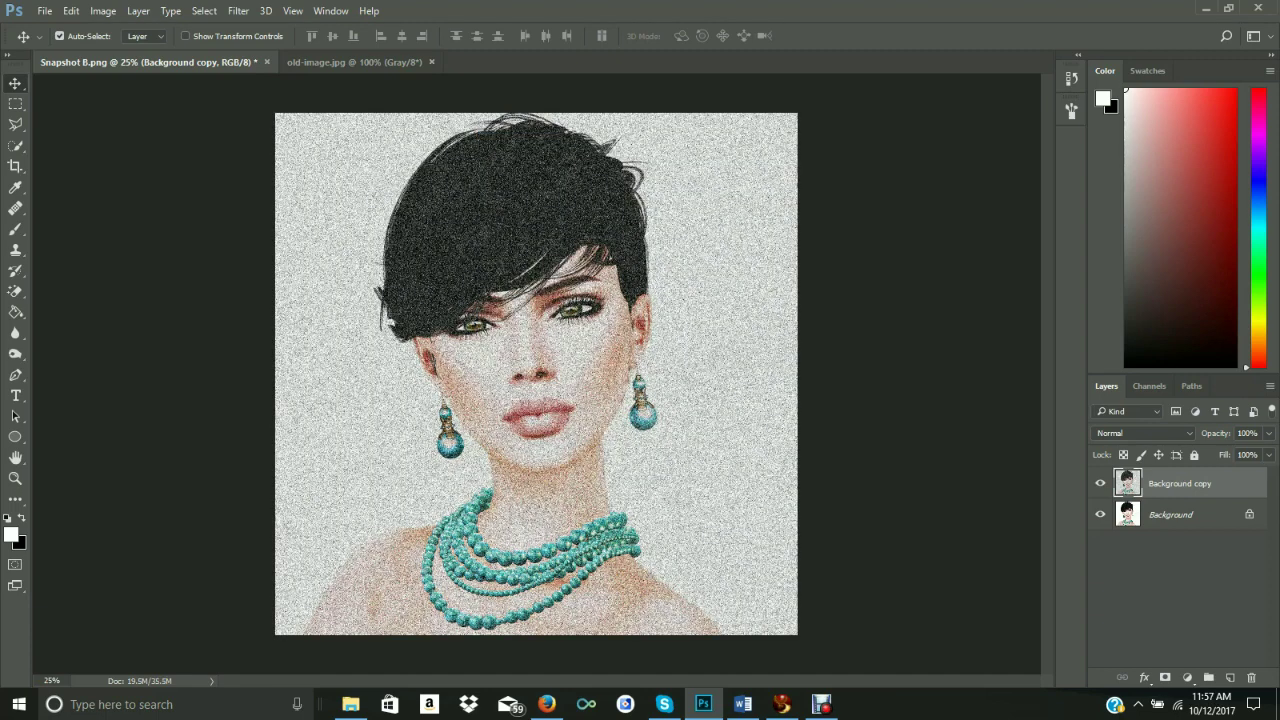
- Undo the Mezzotint filter on the Background copy layer
{"action": "key", "text": "alt+e"}
{"action": "key", "text": "Down"}
{"action": "key", "text": "Return"}
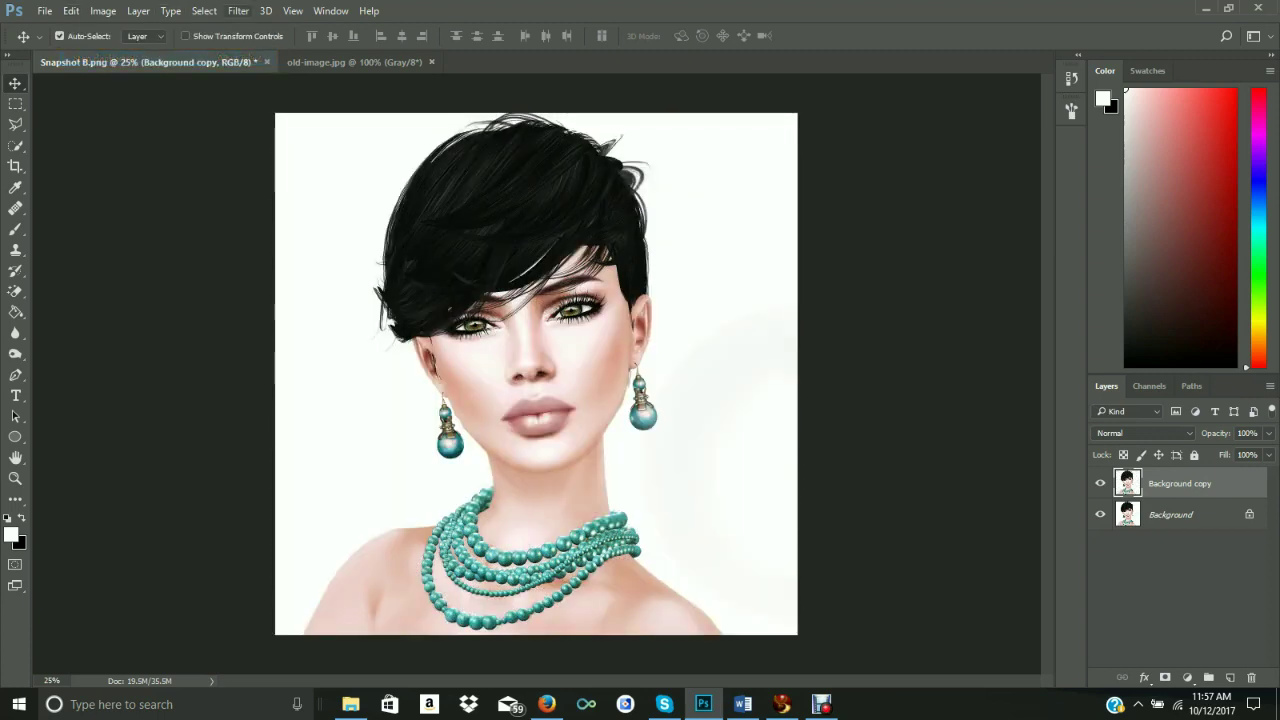
- Try the Render Fibers filter with variance 16 and strength 4 on the Background copy layer
{"action": "left_click", "coordinate": [238, 11]}
{"action": "mouse_move", "coordinate": [254, 248]}
{"action": "key", "text": "Down"}
{"action": "key", "text": "Down"}
{"action": "key", "text": "Up"}
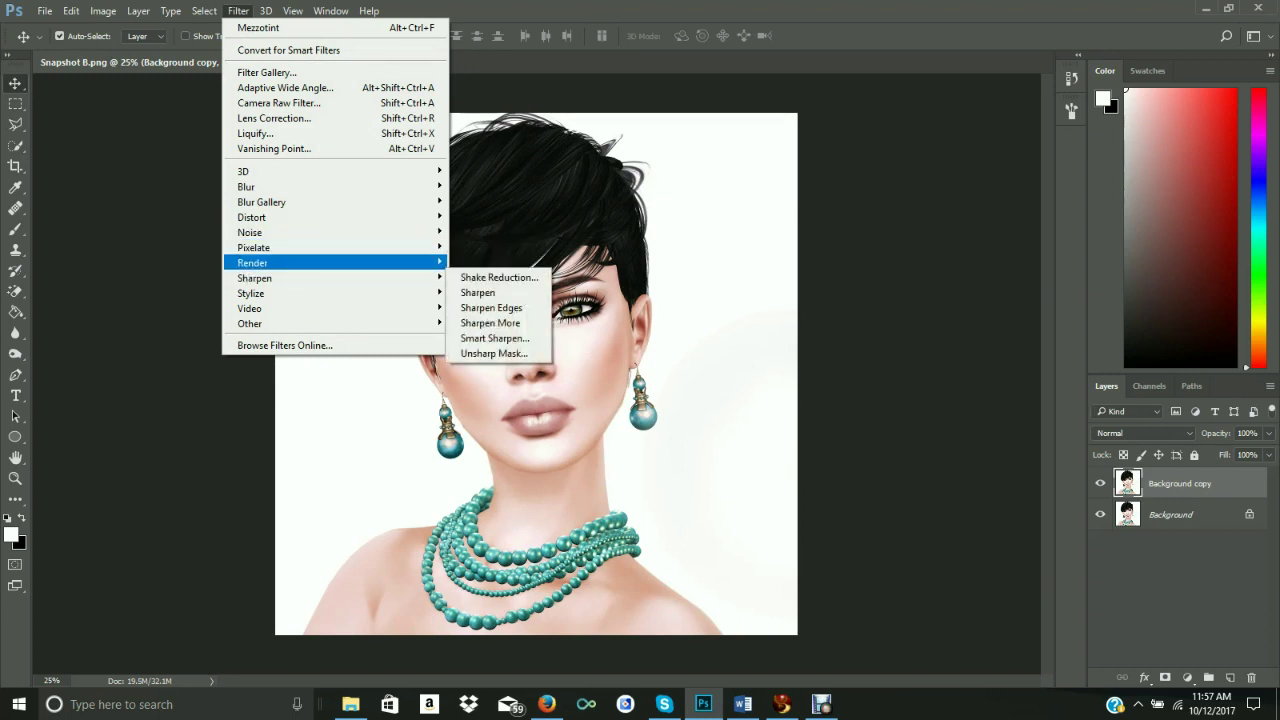
{"action": "key", "text": "Right"}
{"action": "key", "text": "d"}
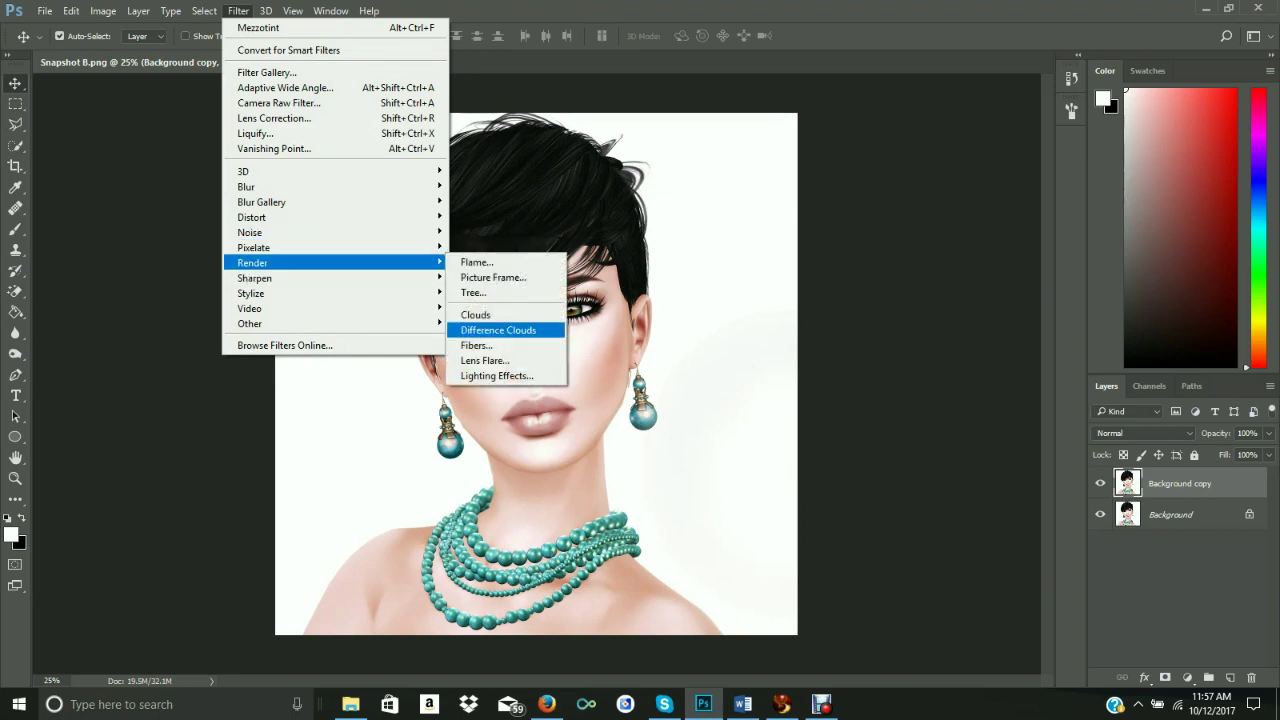
{"action": "key", "text": "Up"}
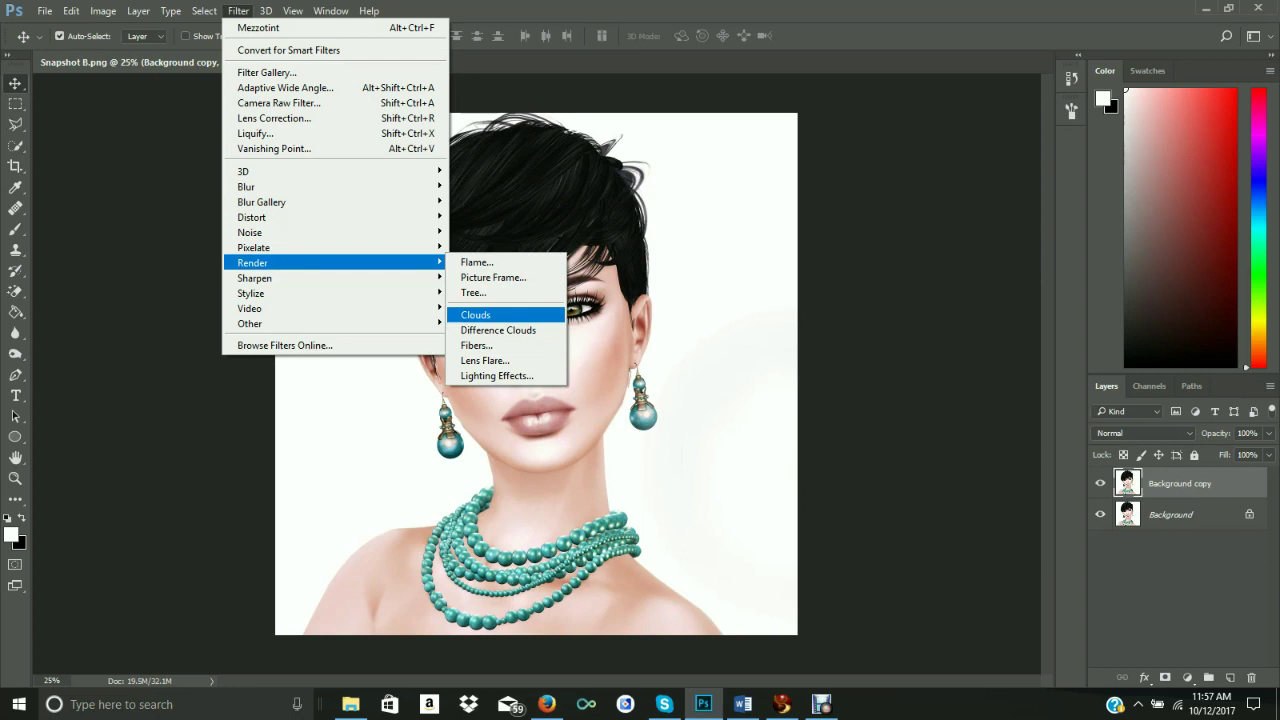
{"action": "key", "text": "Down"}
{"action": "key", "text": "Down"}
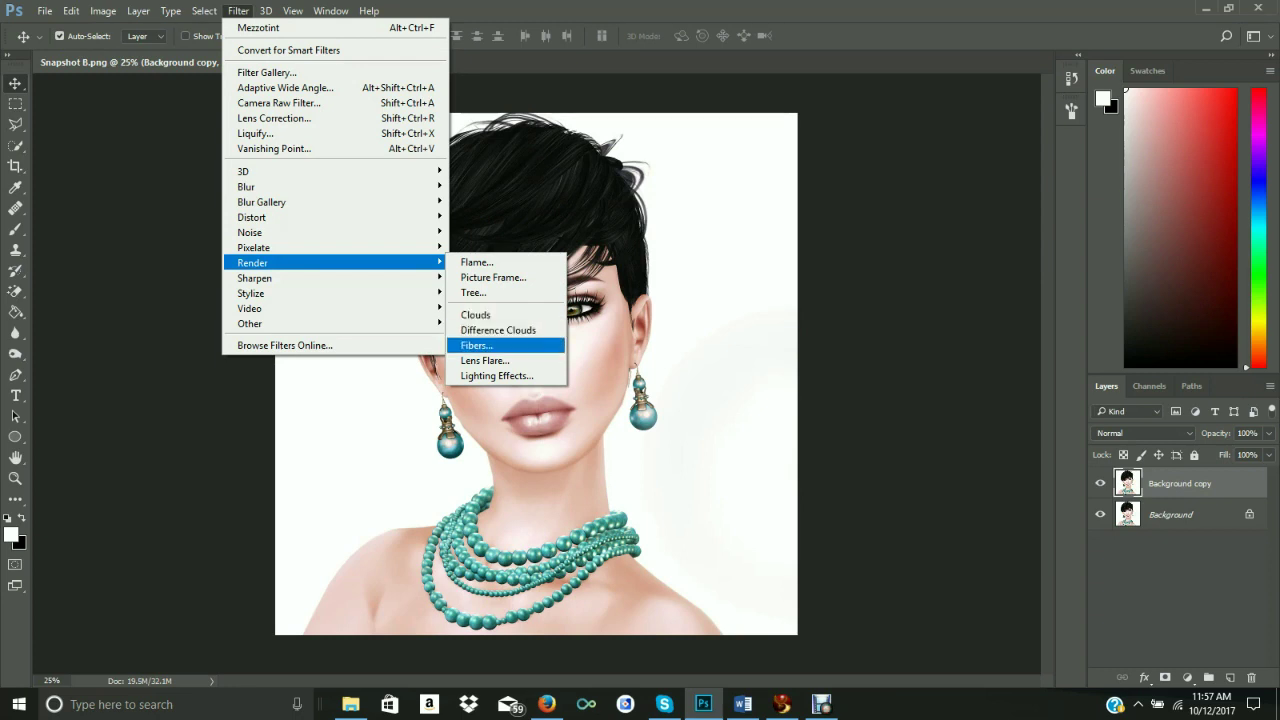
{"action": "key", "text": "Return"}
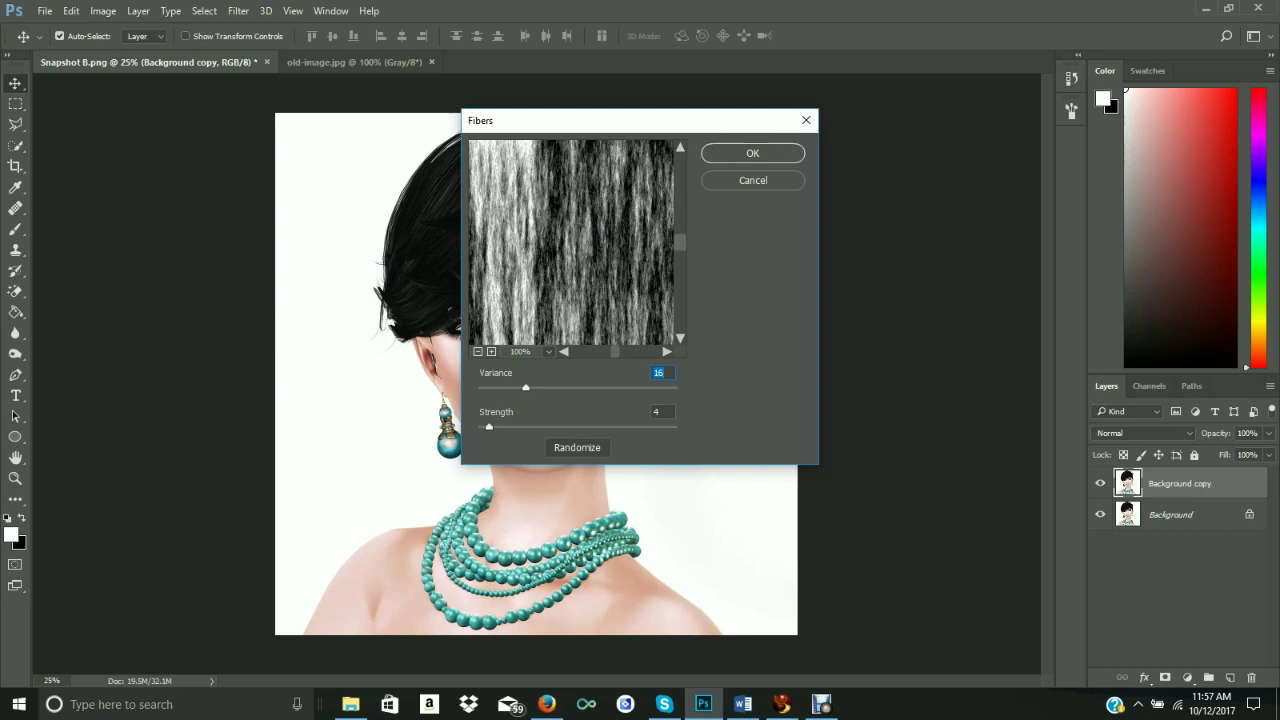
{"action": "key", "text": "Return"}
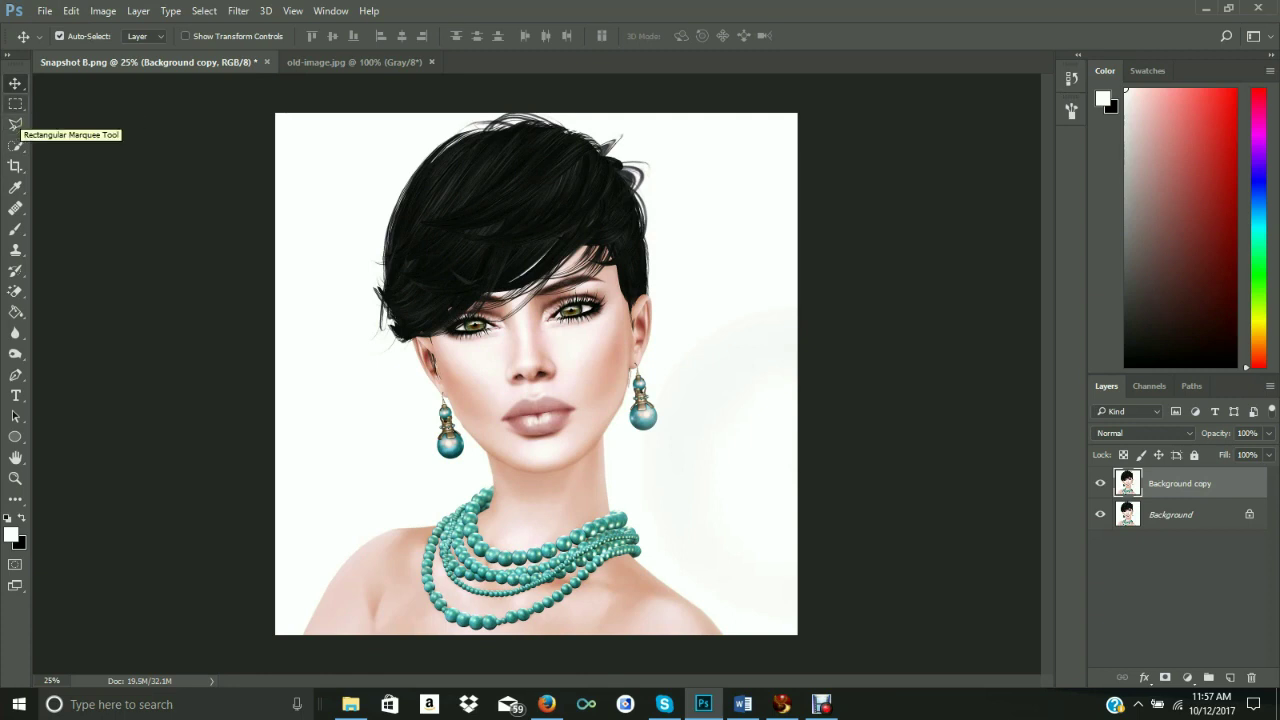
- Switch to the regular Lasso Tool, draw a freehand selection across the upper-left hair and white background, and deselect it
{"action": "left_click", "coordinate": [15, 124]}
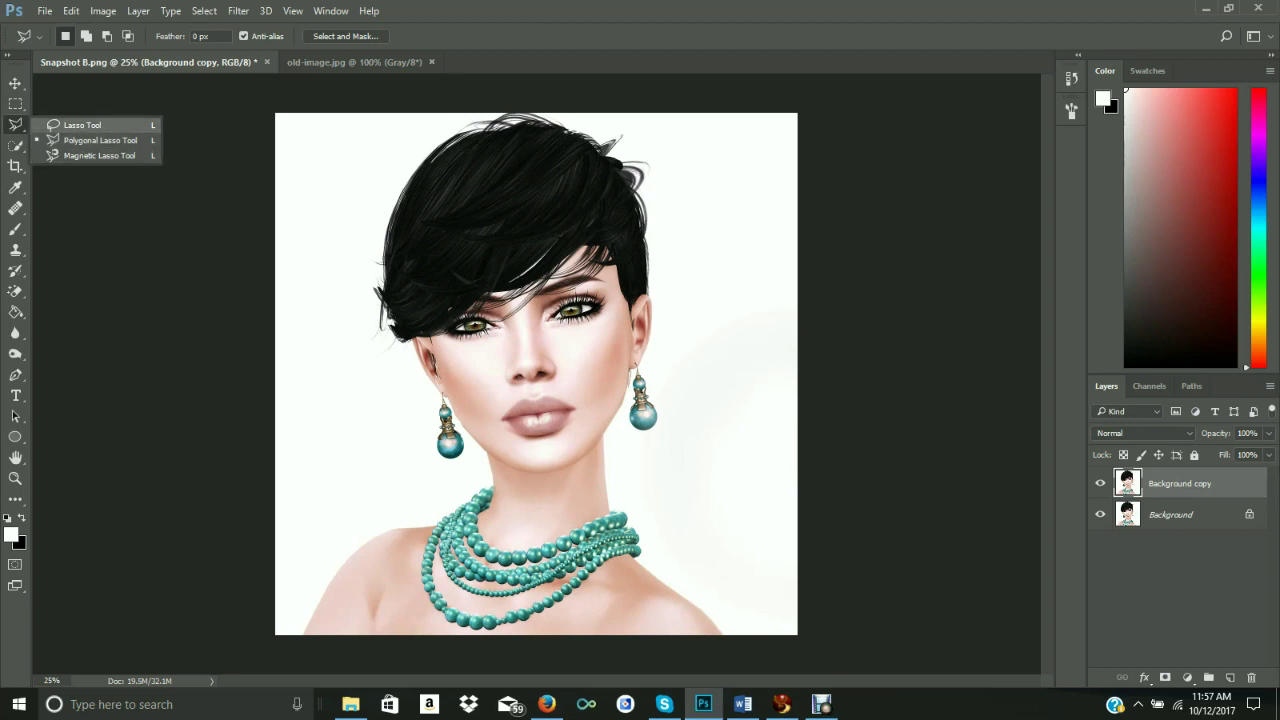
{"action": "left_click", "coordinate": [80, 125]}
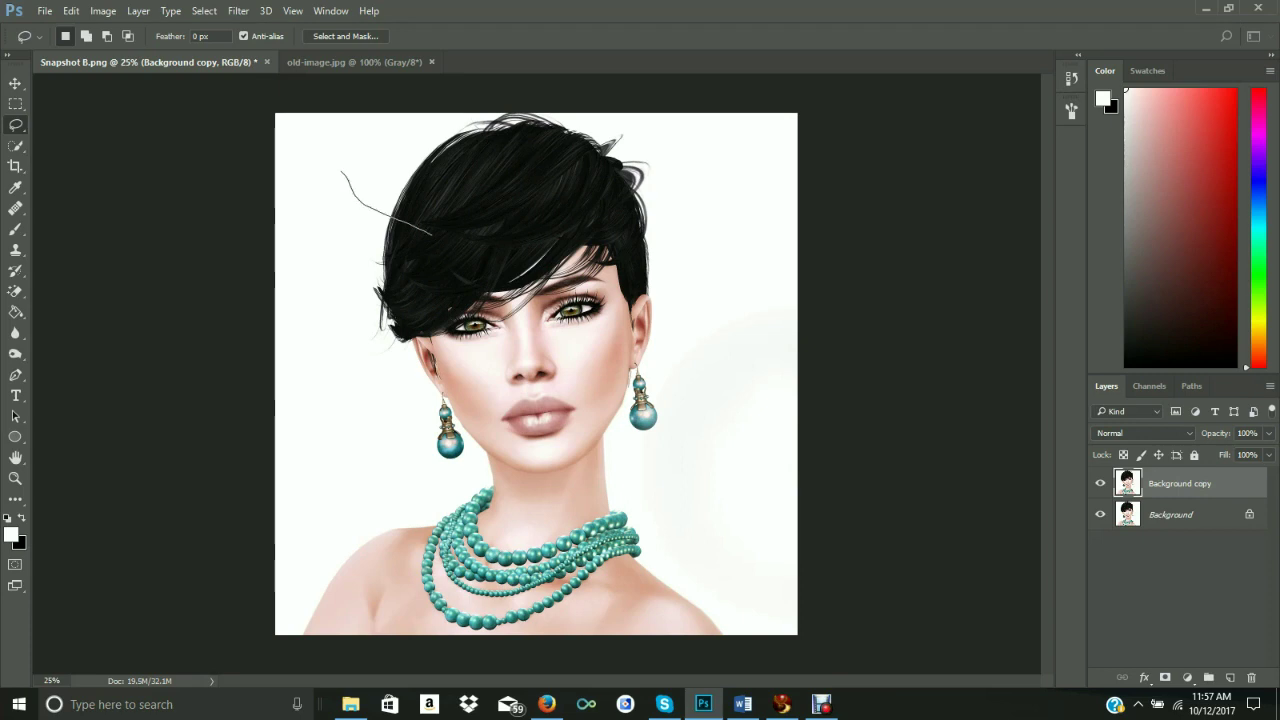
{"action": "mouse_move", "coordinate": [505, 267]}
{"action": "left_mouse_down"}
{"action": "mouse_move", "coordinate": [541, 183]}
{"action": "mouse_move", "coordinate": [489, 130]}
{"action": "mouse_move", "coordinate": [441, 122]}
{"action": "left_mouse_up"}
{"action": "left_click_drag", "start_coordinate": [455, 268], "coordinate": [460, 268]}
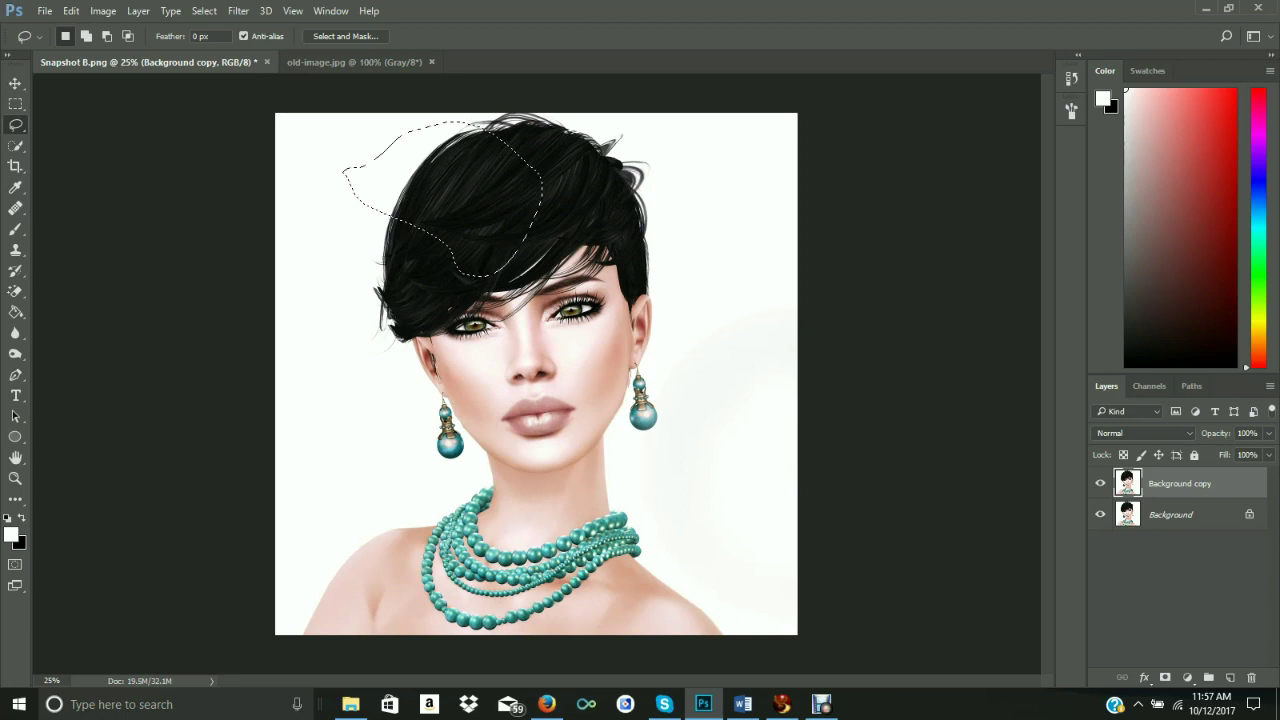
{"action": "key", "text": "ctrl+d"}
- Select the left portion of the hair with the Lasso, and undo the deselection to restore that outline
{"action": "left_click_drag", "start_coordinate": [461, 231], "coordinate": [454, 311]}
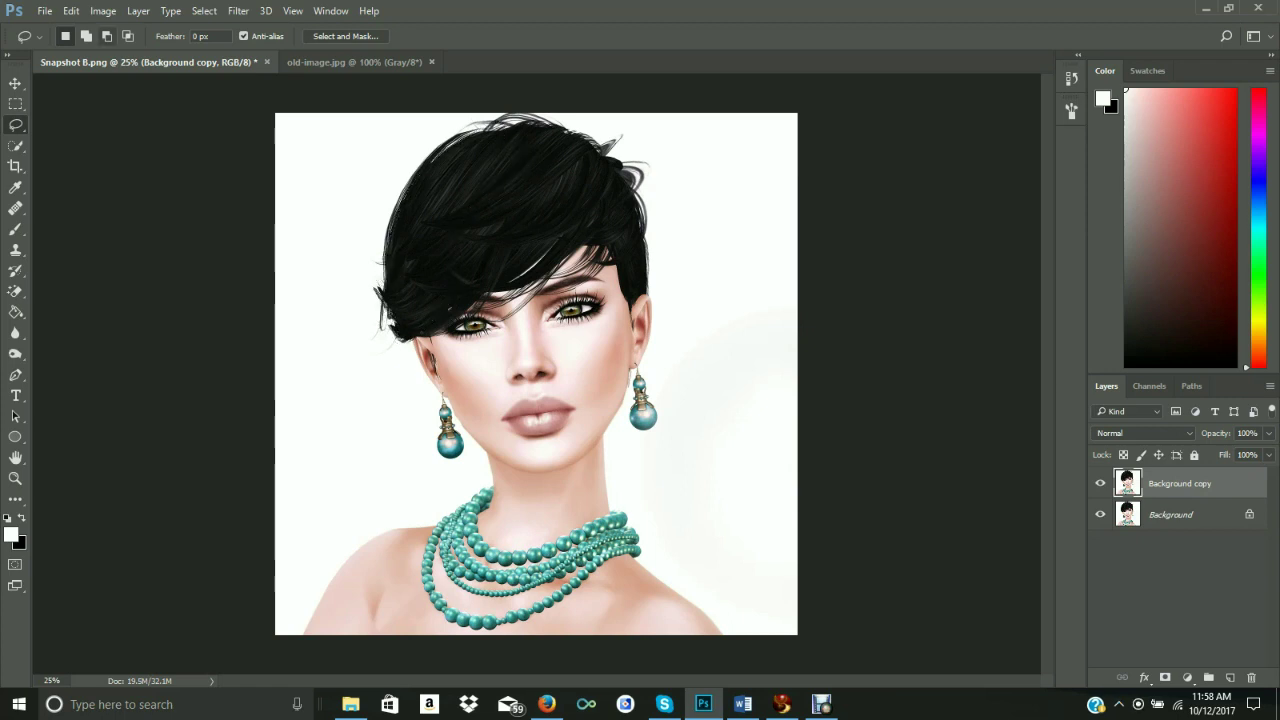
{"action": "left_click", "coordinate": [71, 11]}
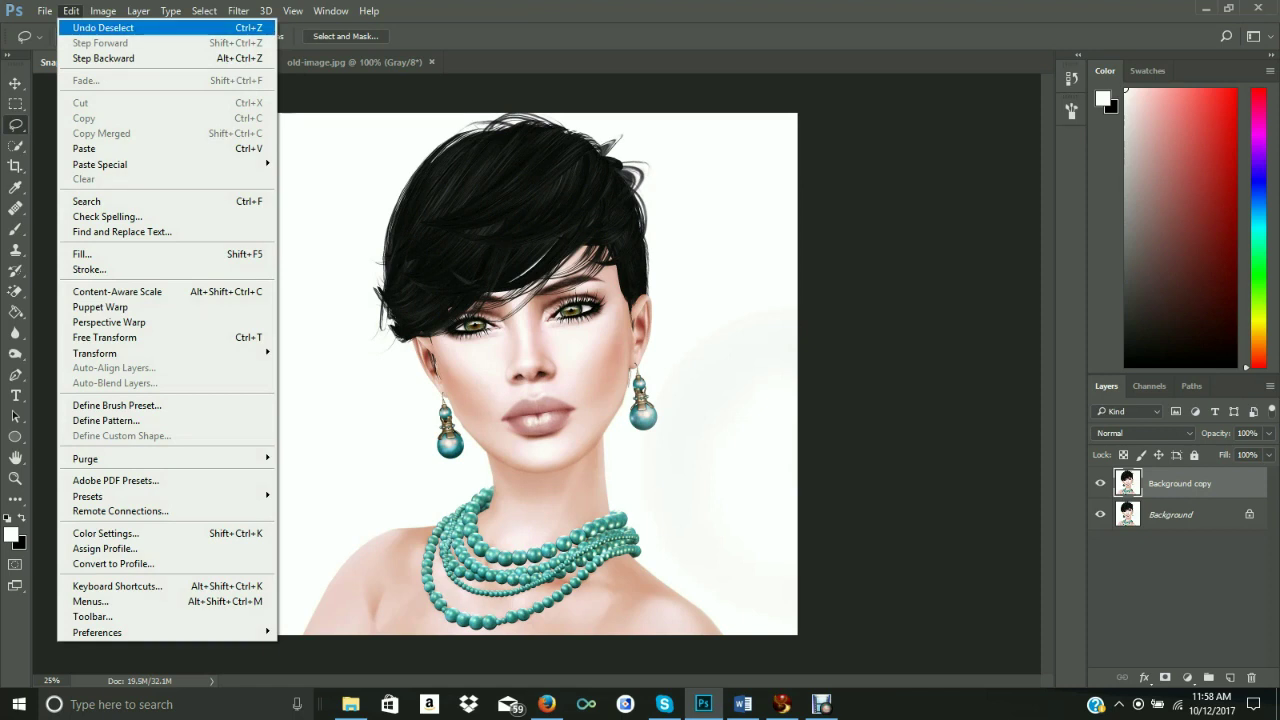
{"action": "left_click", "coordinate": [100, 28]}
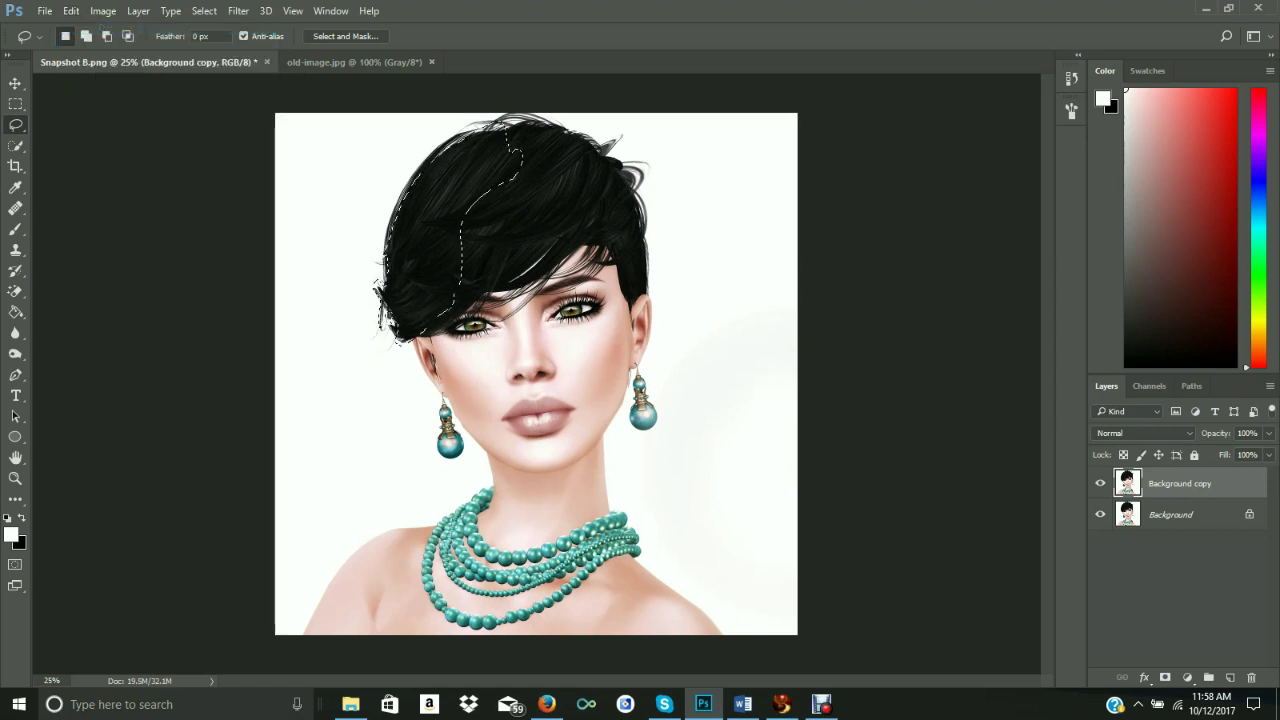
{"action": "key", "text": "alt+e"}
{"action": "key", "text": "Down"}
{"action": "key", "text": "Down"}
{"action": "key", "text": "Down"}
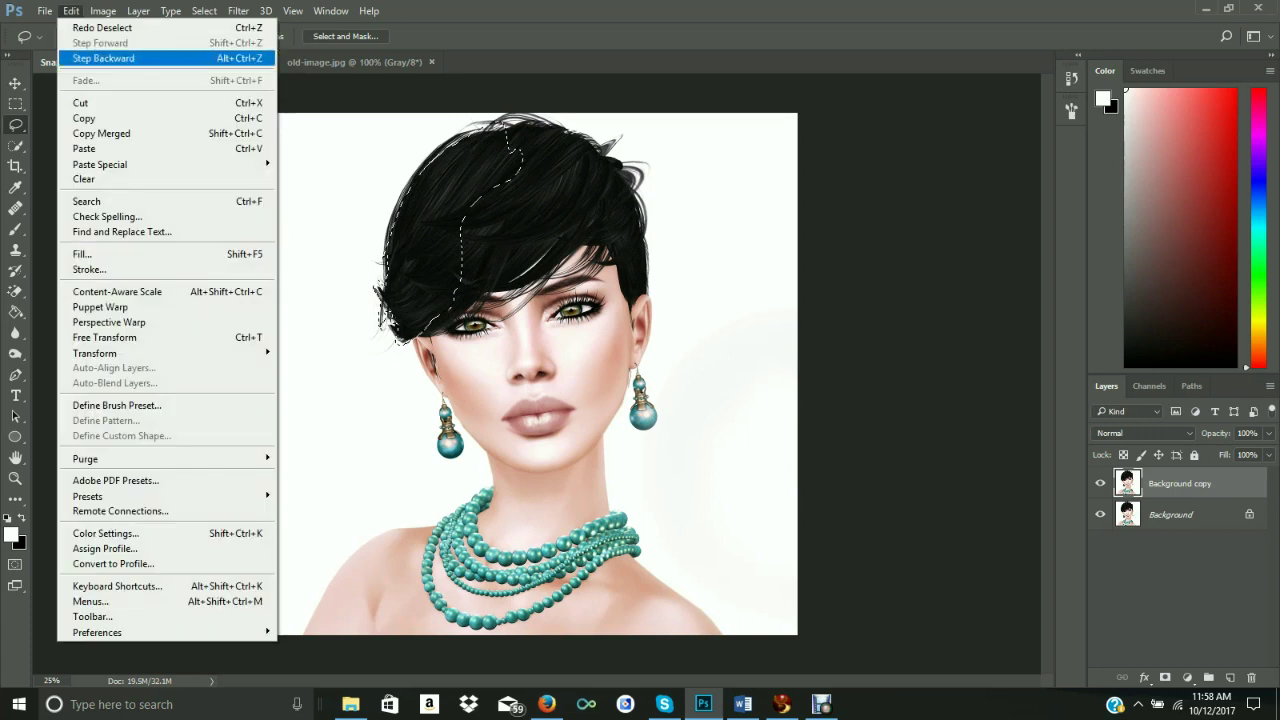
{"action": "key", "text": "Down"}
{"action": "key", "text": "Down"}
{"action": "key", "text": "Down"}
{"action": "key", "text": "Up"}
{"action": "key", "text": "Up"}
{"action": "key", "text": "Up"}
{"action": "key", "text": "Up"}
{"action": "key", "text": "Up"}
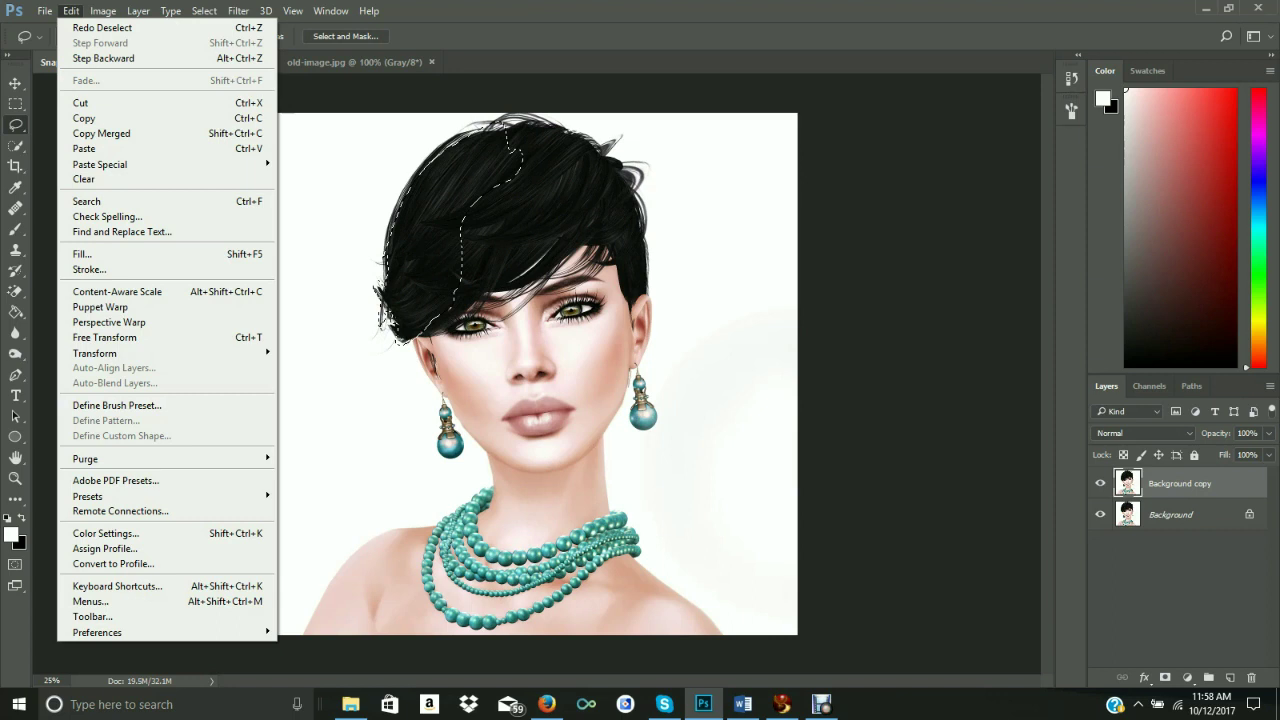
- Apply a Brightness/Contrast adjustment to the selected hair with brightness 99 and contrast 47
{"action": "key", "text": "Right"}
{"action": "key", "text": "Down"}
{"action": "key", "text": "Down"}
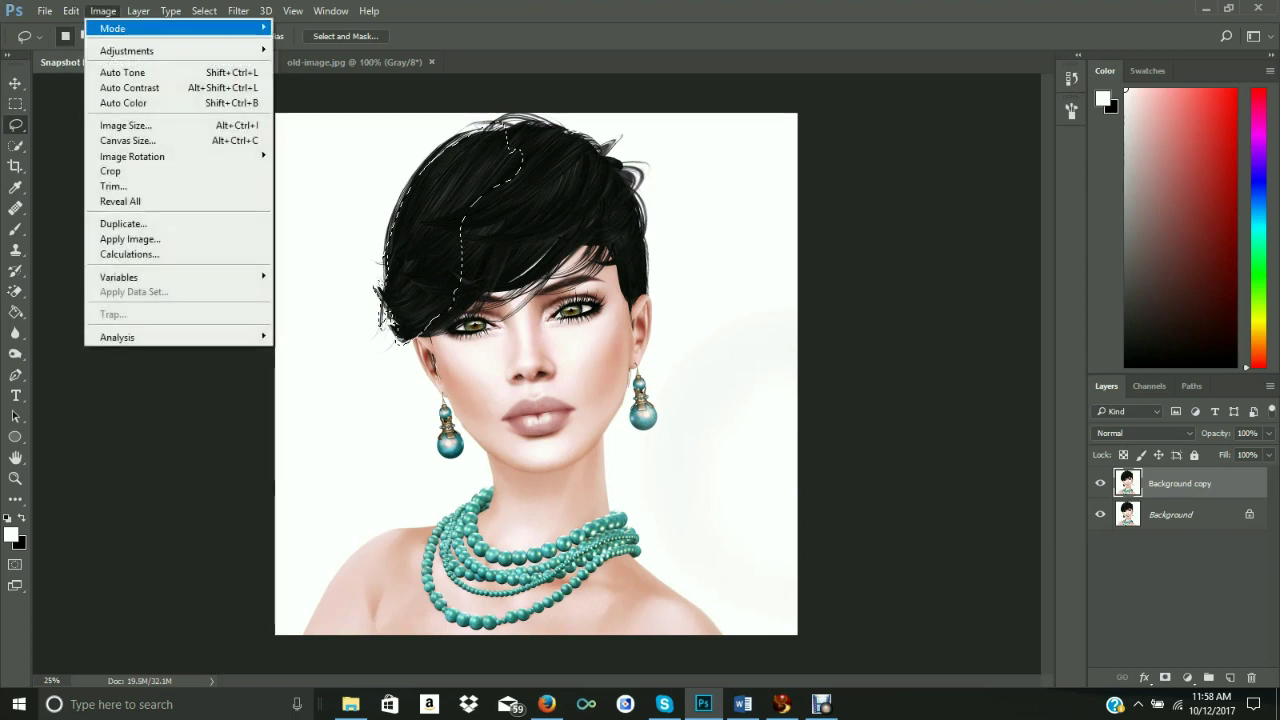
{"action": "key", "text": "Right"}
{"action": "key", "text": "Down"}
{"action": "key", "text": "Down"}
{"action": "key", "text": "Down"}
{"action": "key", "text": "Down"}
{"action": "key", "text": "Down"}
{"action": "key", "text": "Down"}
{"action": "key", "text": "Down"}
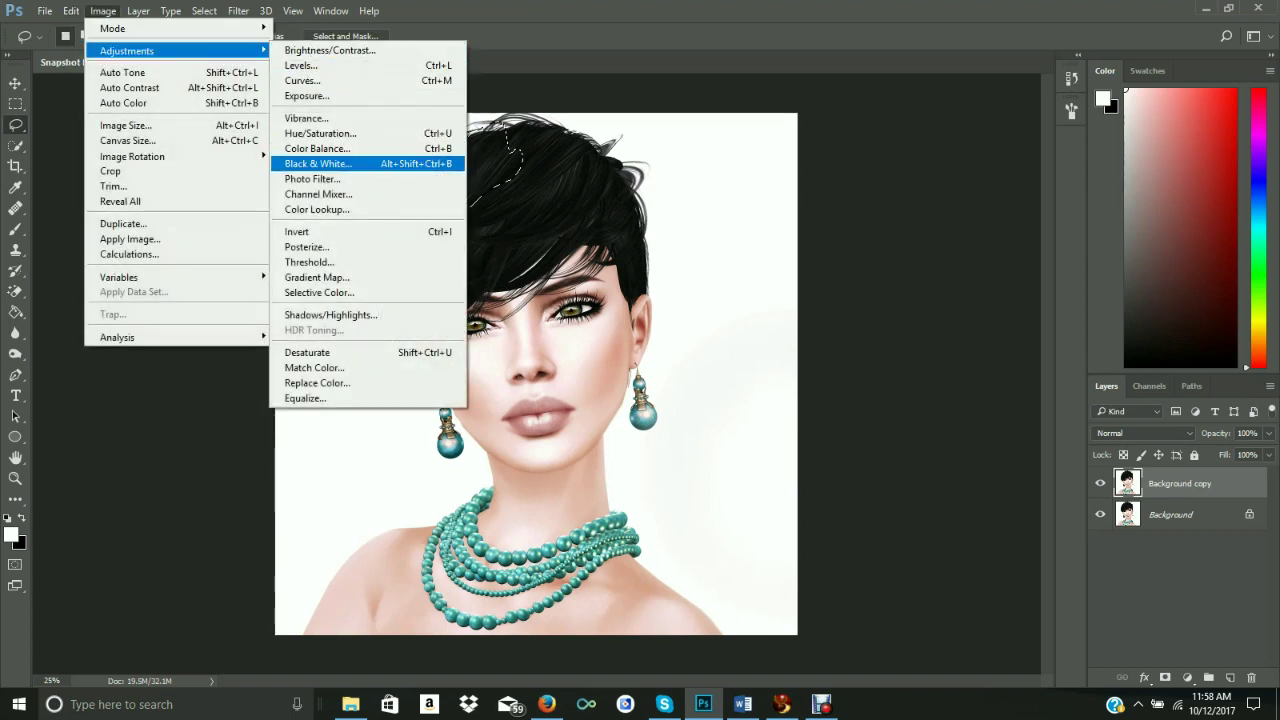
{"action": "key", "text": "Up"}
{"action": "key", "text": "Up"}
{"action": "key", "text": "Up"}
{"action": "key", "text": "Up"}
{"action": "key", "text": "Up"}
{"action": "key", "text": "Up"}
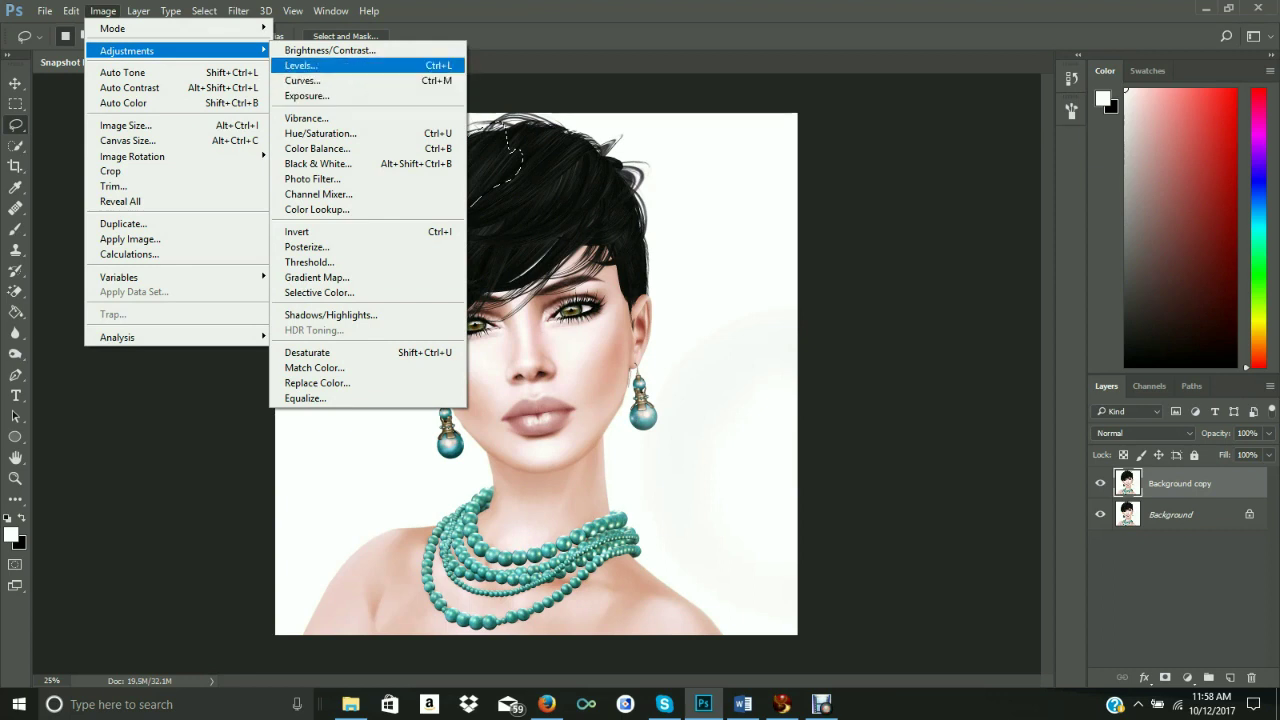
{"action": "key", "text": "Up"}
{"action": "key", "text": "Return"}
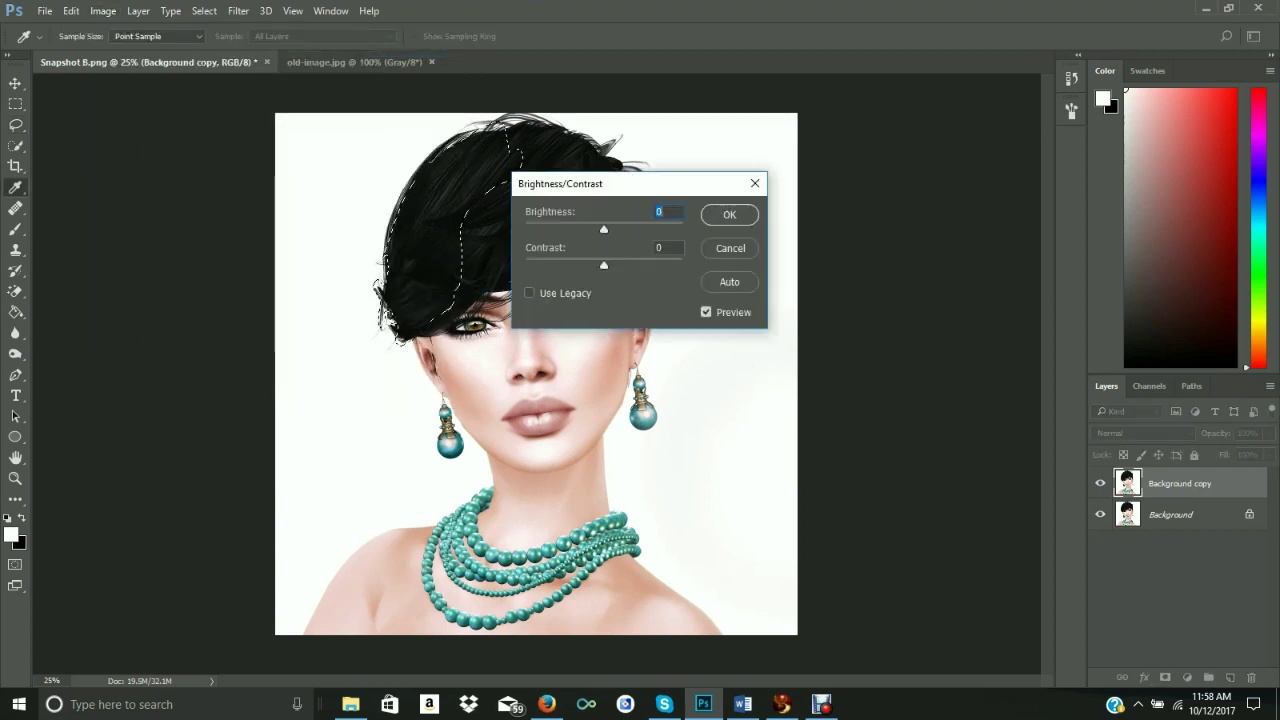
{"action": "type", "text": "99"}
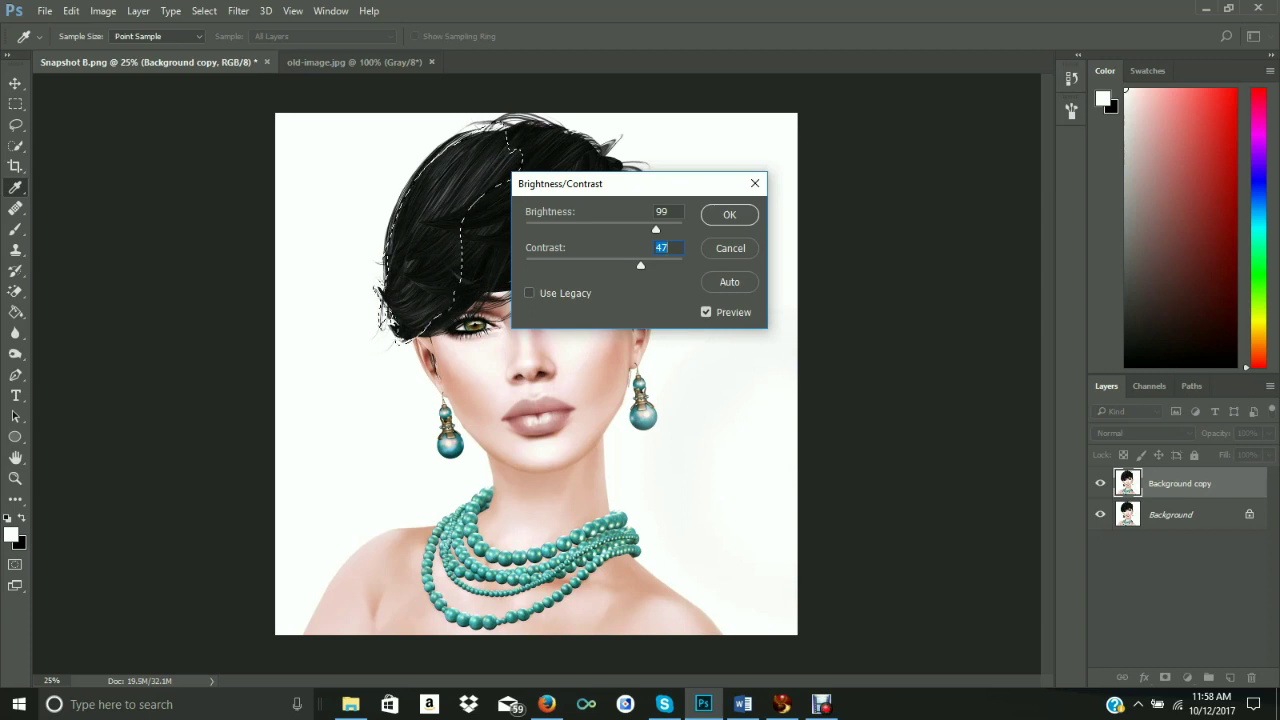
{"action": "key", "text": "Return"}
{"action": "key", "text": "l"}
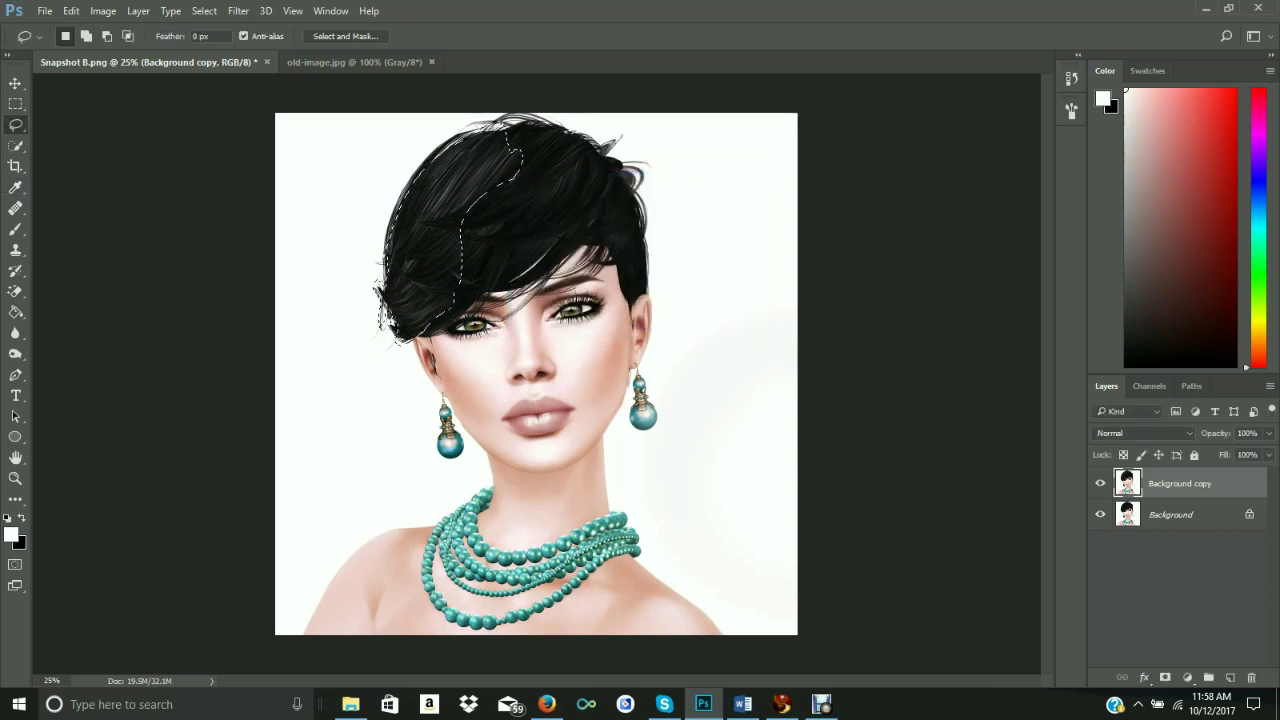
- Step backward to undo the Brightness/Contrast adjustment on the selected hair
{"action": "left_click", "coordinate": [71, 11]}
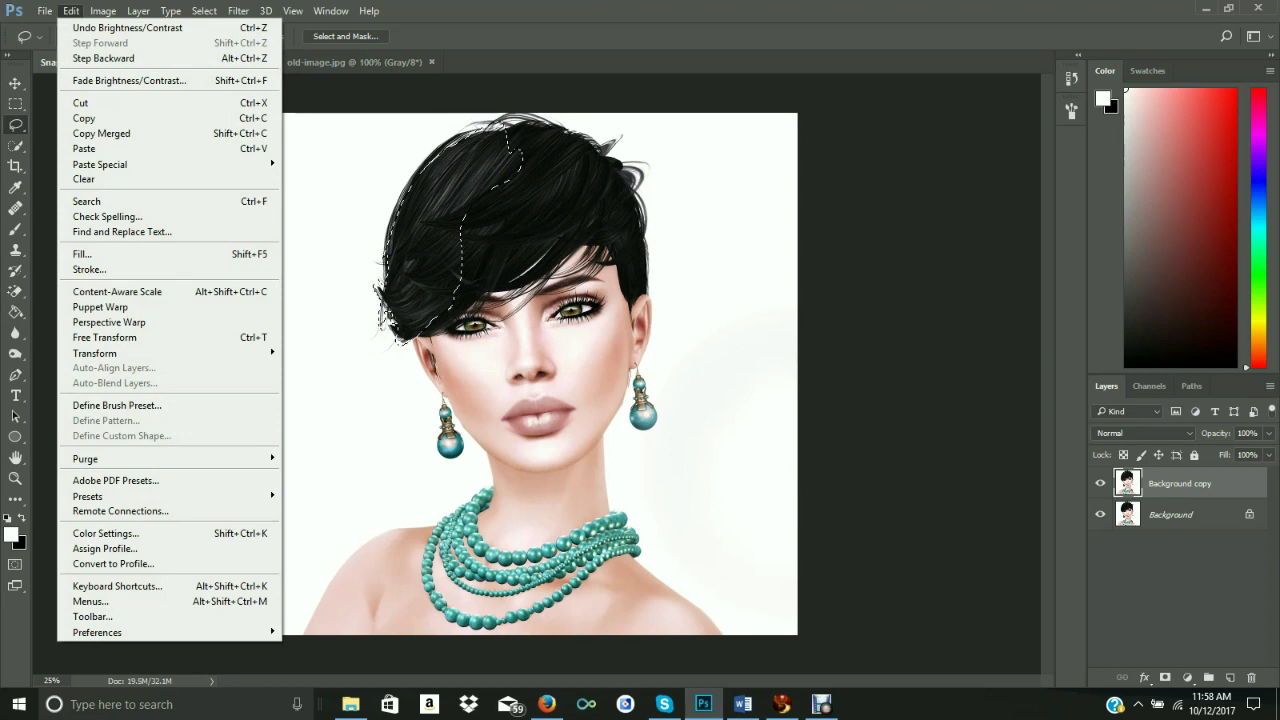
{"action": "key", "text": "Down"}
{"action": "key", "text": "Down"}
{"action": "key", "text": "Return"}
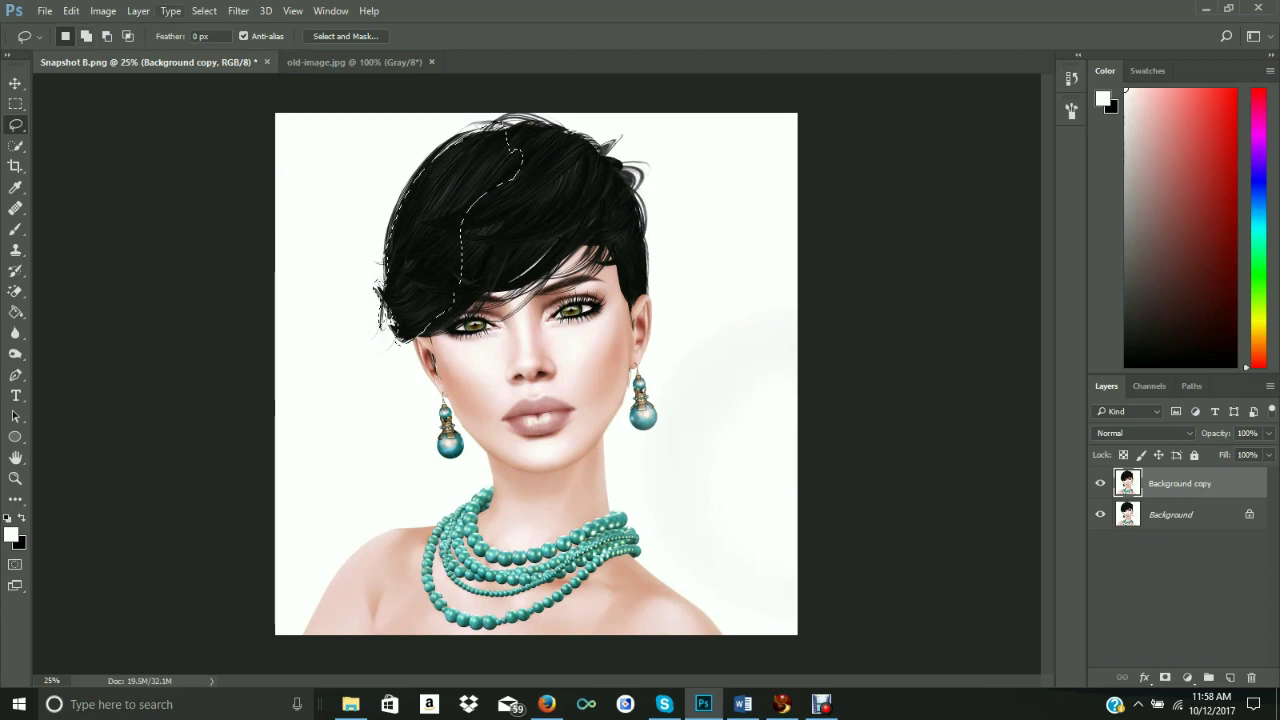
- Step forward to restore the Brightness/Contrast adjustment on the selected hair
{"action": "key", "text": "alt+y"}
{"action": "key", "text": "Left"}
{"action": "key", "text": "Left"}
{"action": "key", "text": "Left"}
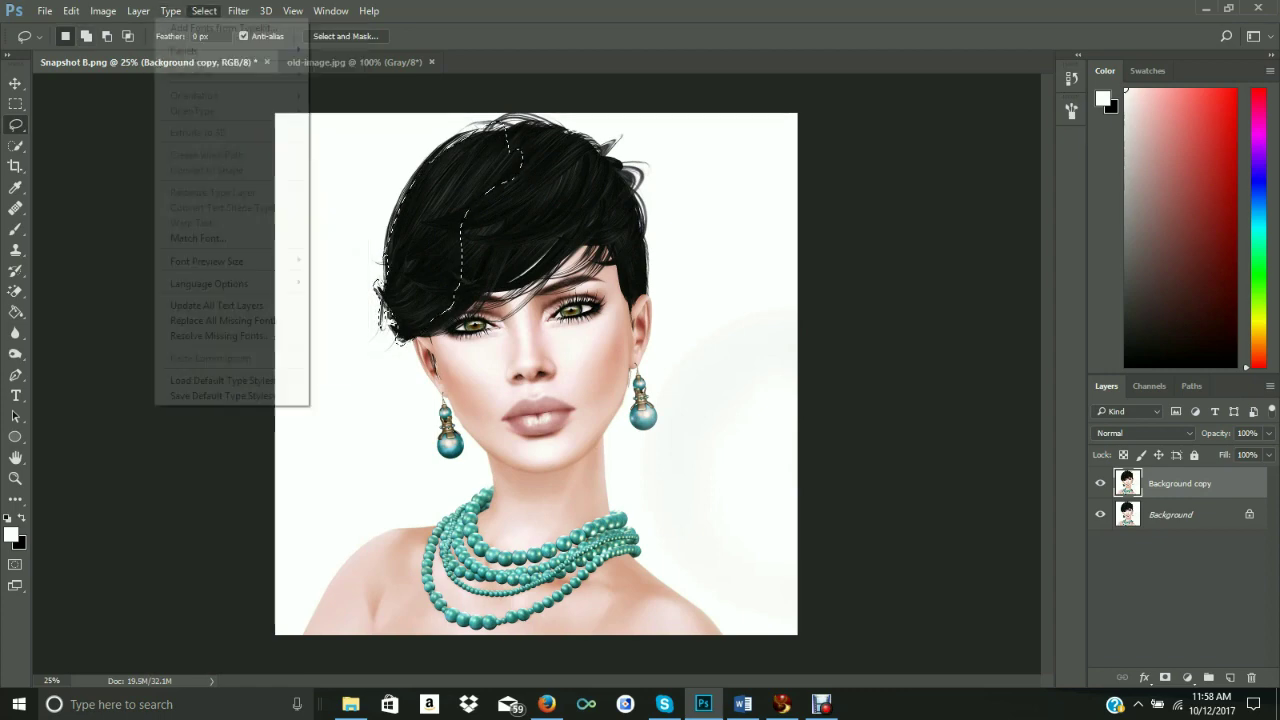
{"action": "key", "text": "Down"}
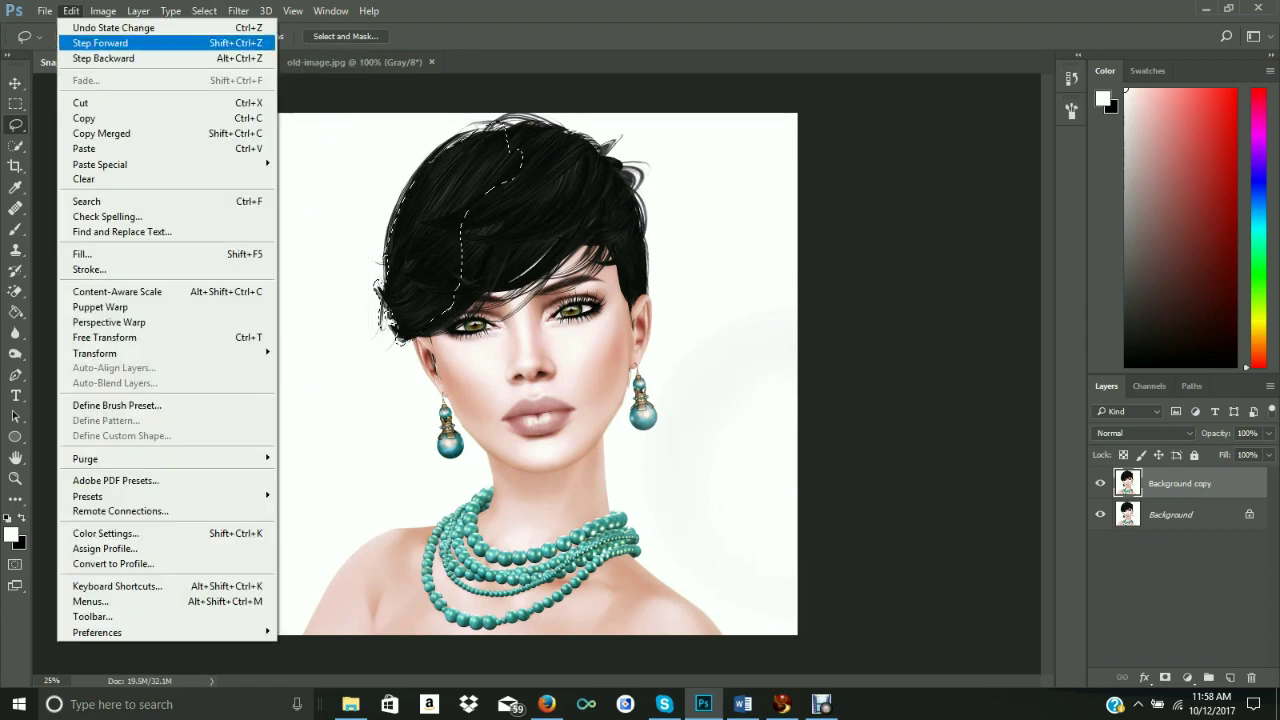
{"action": "key", "text": "Return"}
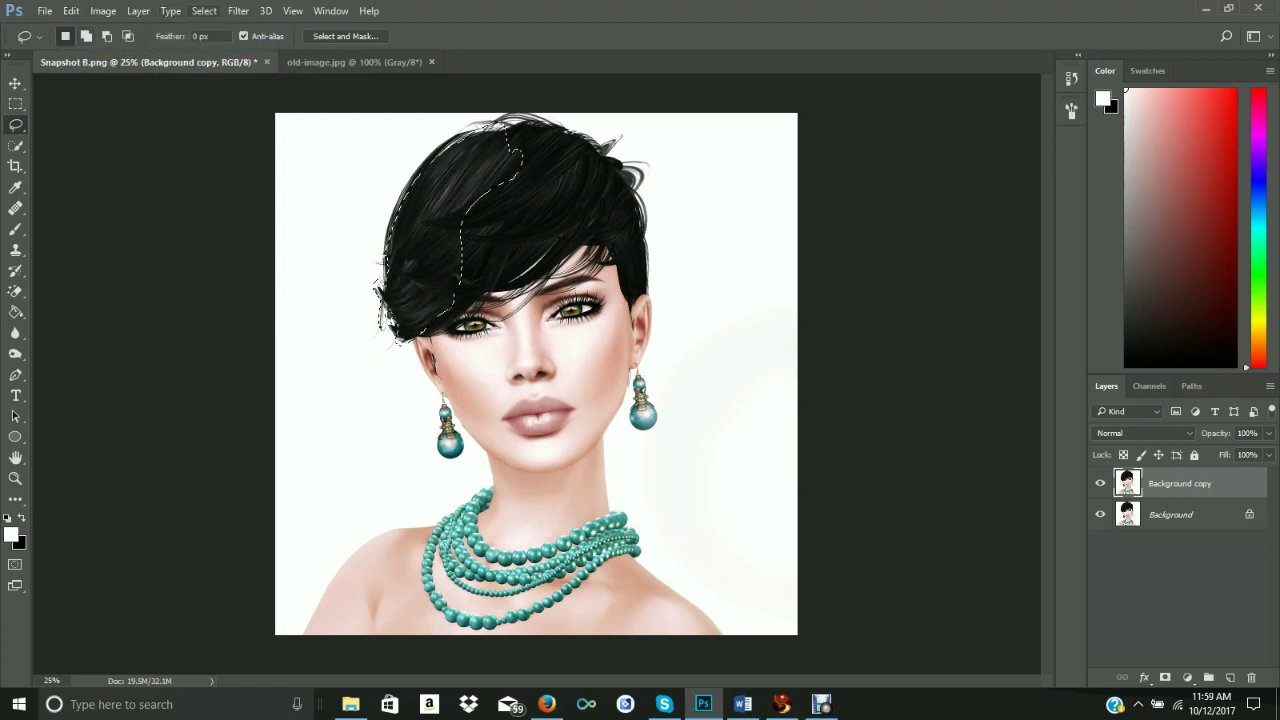
- Deselect the lasso selection on the hair
{"action": "key", "text": "alt+s"}
{"action": "key", "text": "Down"}
{"action": "key", "text": "Return"}
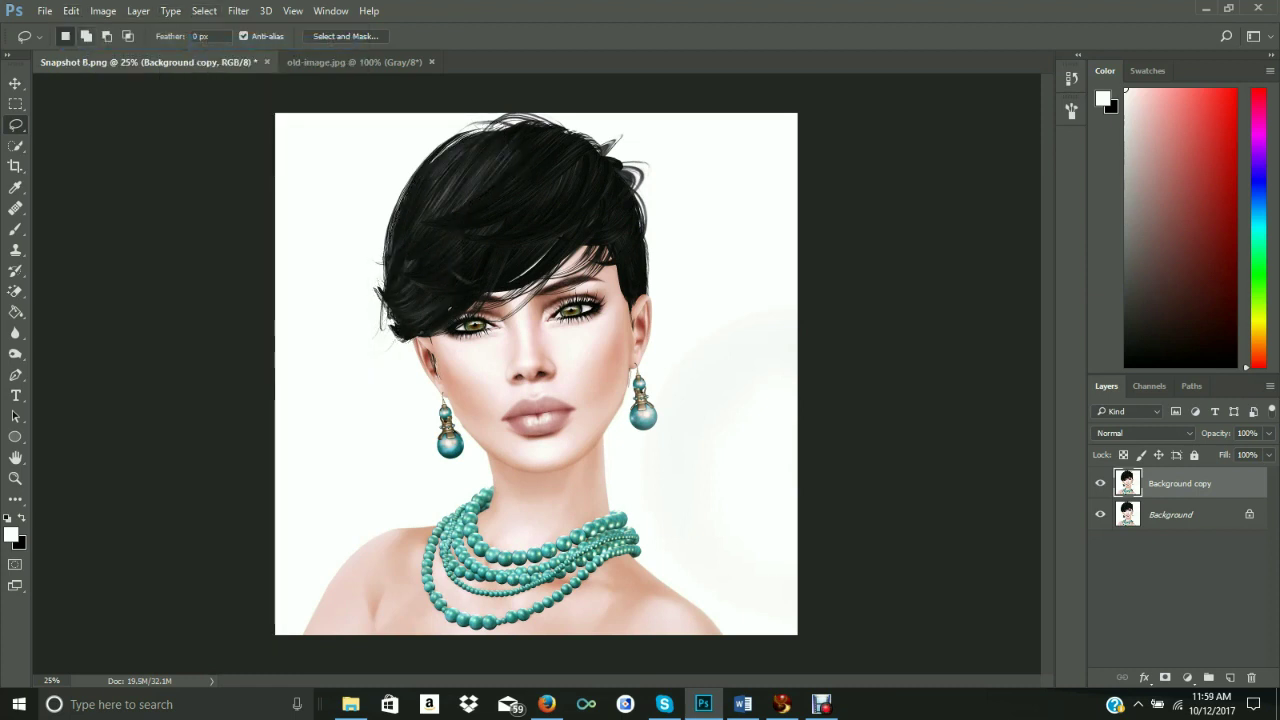